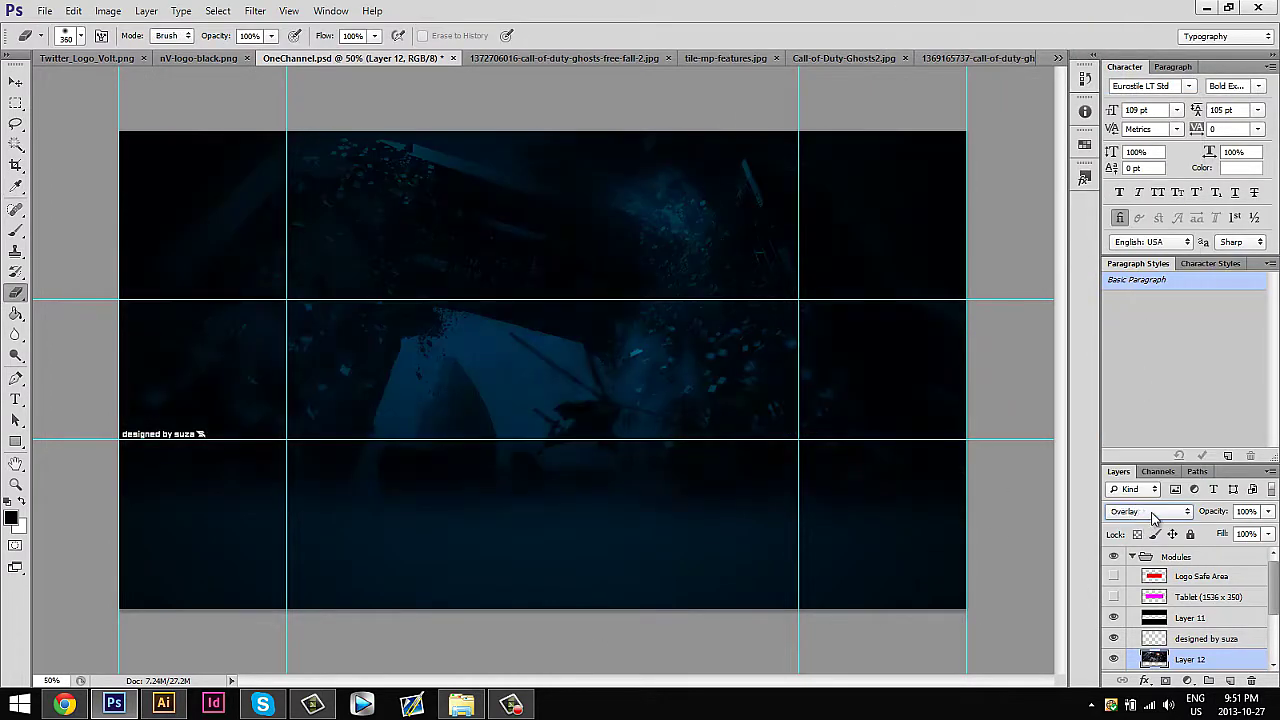
Step: Fade the background layer to 34% and paste the jungle image over the banner
left_click_drag(1266, 534, 1217, 534)
left_click(786, 57)
key("ctrl+v")
key("ctrl+t")
left_click_drag(504, 305, 499, 310)
key("Return")
Step: Trim the jungle layer to the middle band, colorize it blue, and blend it as Overlay at 37%
key("e")
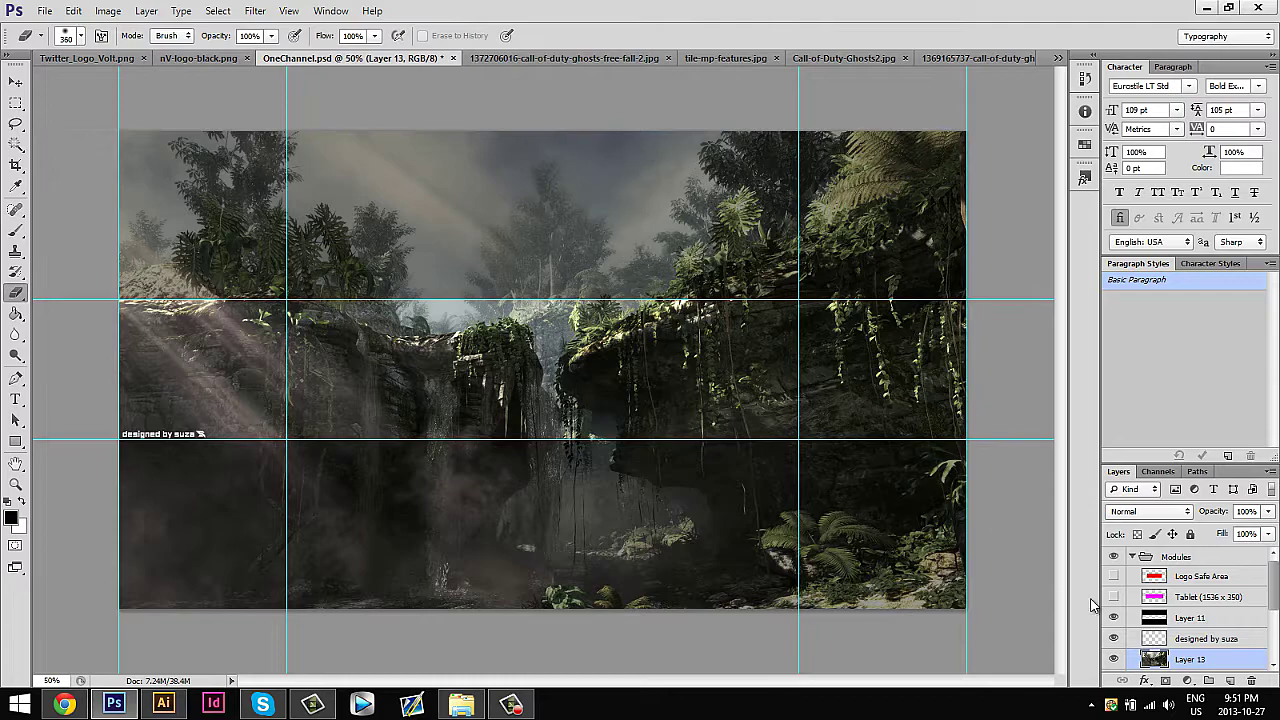
scroll(1185, 652, "down", 3)
key("ctrl+shift+i")
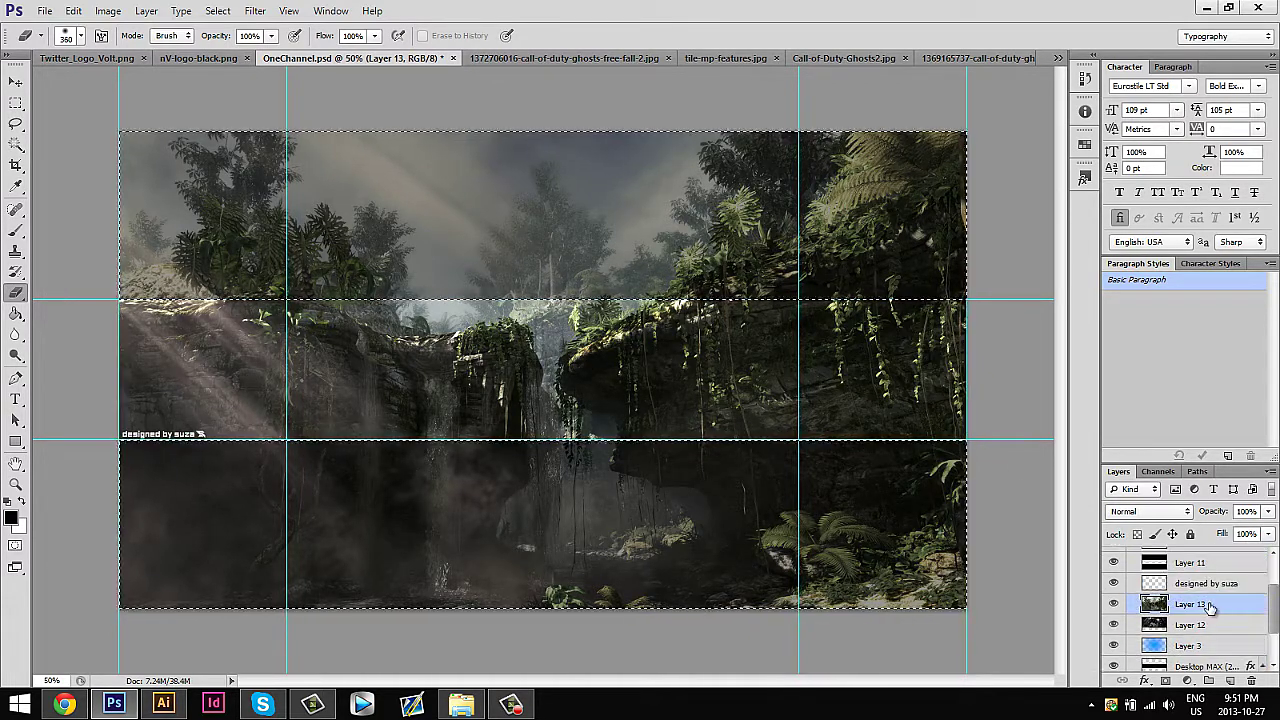
key("Delete")
key("ctrl+u")
key("Return")
key("ctrl+d")
key("alt+shift+o")
left_click_drag(1212, 535, 1219, 535)
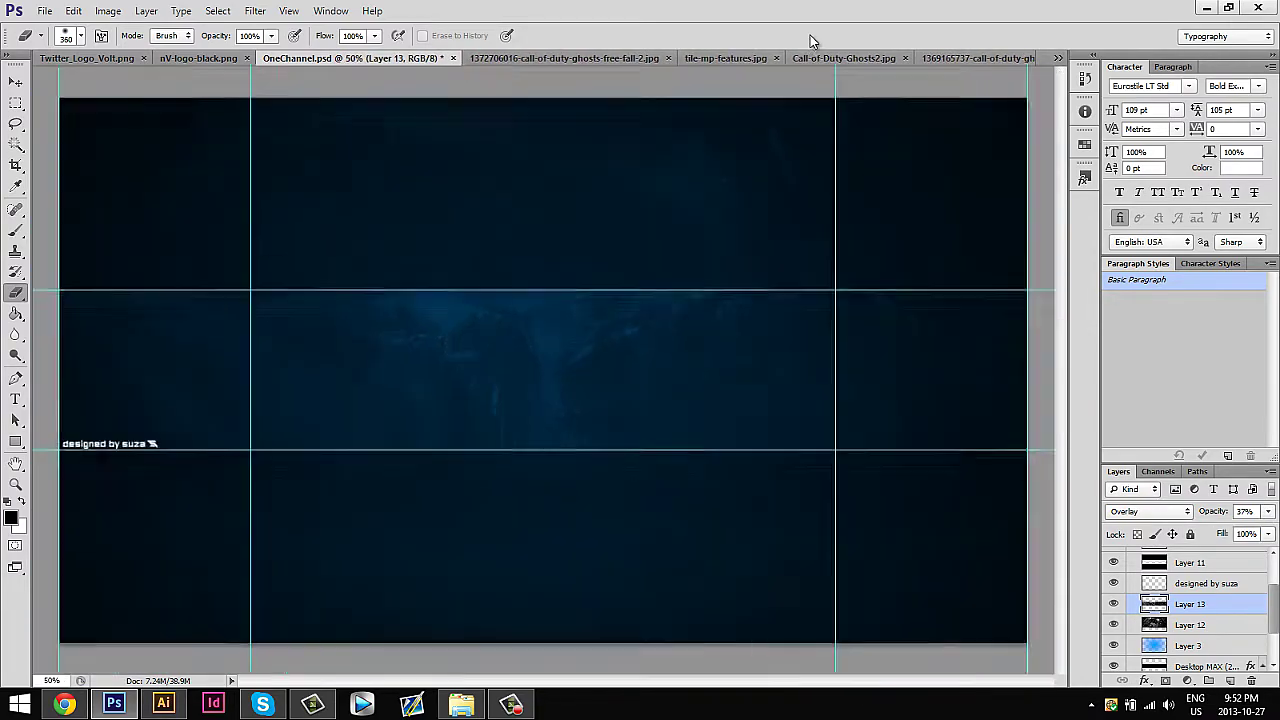
Step: Copy the whole tile-mp-features image and paste it into the banner
left_click(725, 58)
key("ctrl+a")
key("ctrl+c")
left_click(353, 58)
key("ctrl+v")
Step: Shrink the tile-mp-features image at the right, soften its edges, desaturate it, and blend as Soft Light
left_click_drag(425, 284, 930, 568)
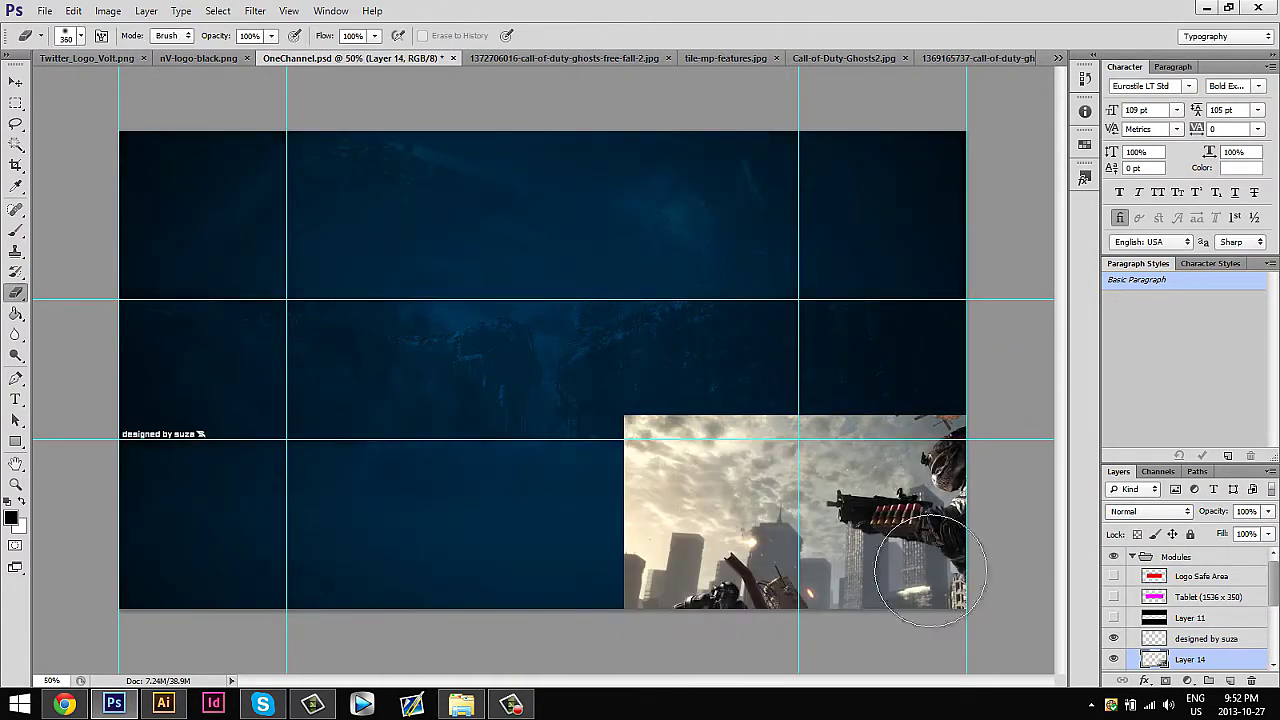
key("ctrl+t")
left_click_drag(485, 585, 673, 485)
key("Return")
key("e")
mouse_move(960, 470)
left_mouse_down()
mouse_move(690, 470)
mouse_move(700, 300)
left_mouse_up()
left_click_drag(720, 300, 930, 300)
key("ctrl+u")
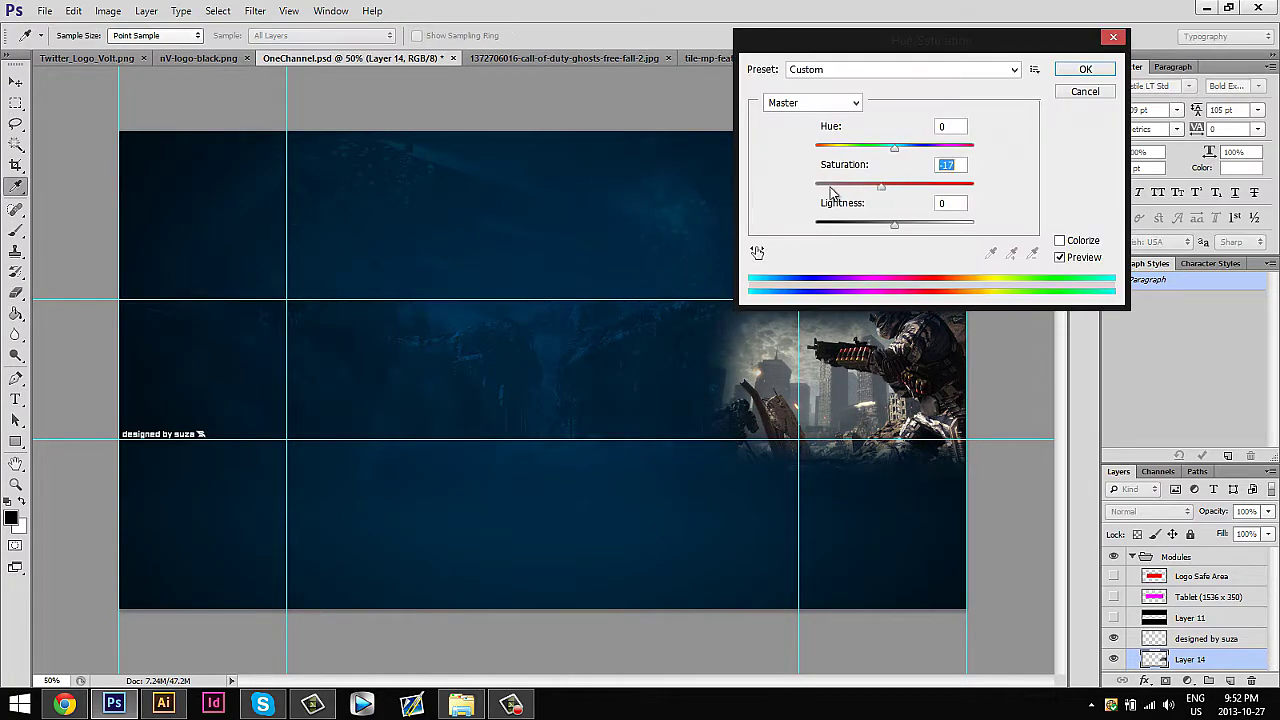
key("Return")
key("shift+alt+f")
Step: Paste the Ghosts2 soldier image, flip it horizontally, and shrink it on the banner's left
left_click(844, 58)
key("ctrl+a")
key("ctrl+c")
left_click(350, 58)
key("ctrl+v")
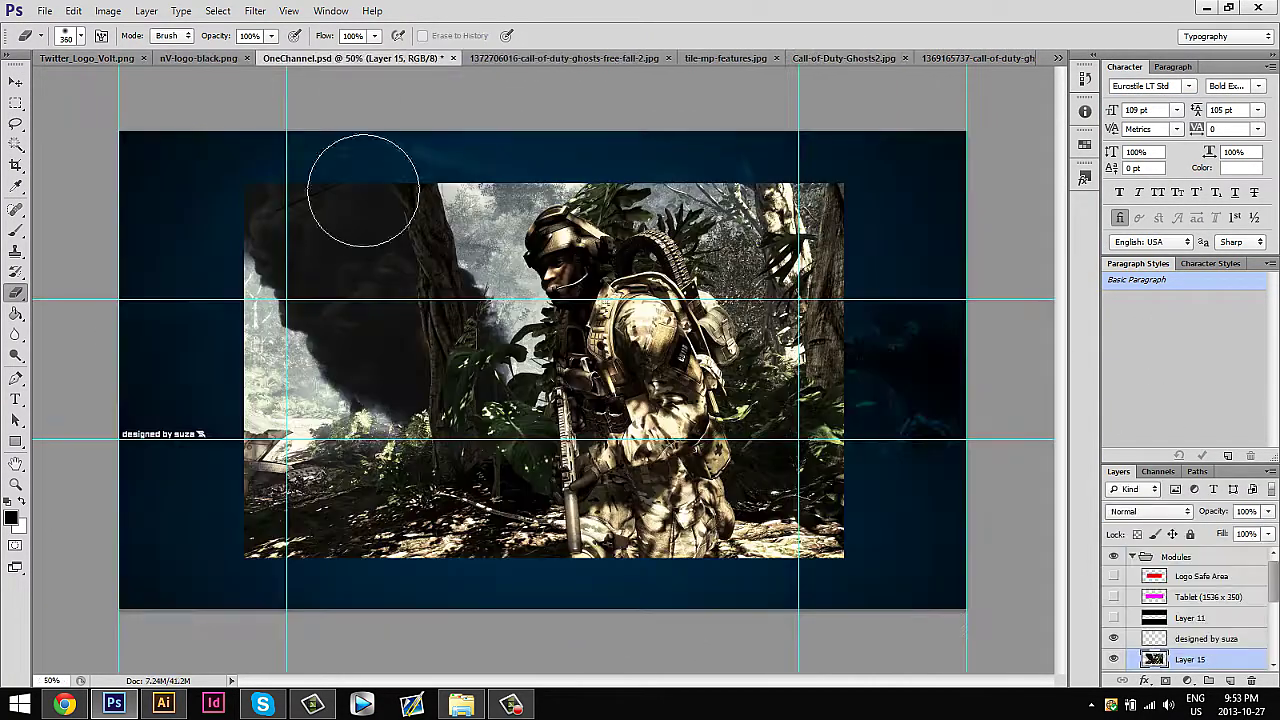
key("ctrl+t")
left_click(73, 10)
left_click(330, 570)
left_click_drag(350, 380, 296, 395)
left_click_drag(449, 277, 404, 278)
key("Return")
Step: Soften the soldier image's edges, desaturate it, and blend it as Overlay
key("e")
mouse_move(160, 500)
left_mouse_down()
mouse_move(408, 229)
mouse_move(229, 220)
left_mouse_up()
key("ctrl+u")
key("Return")
key("shift+alt+o")
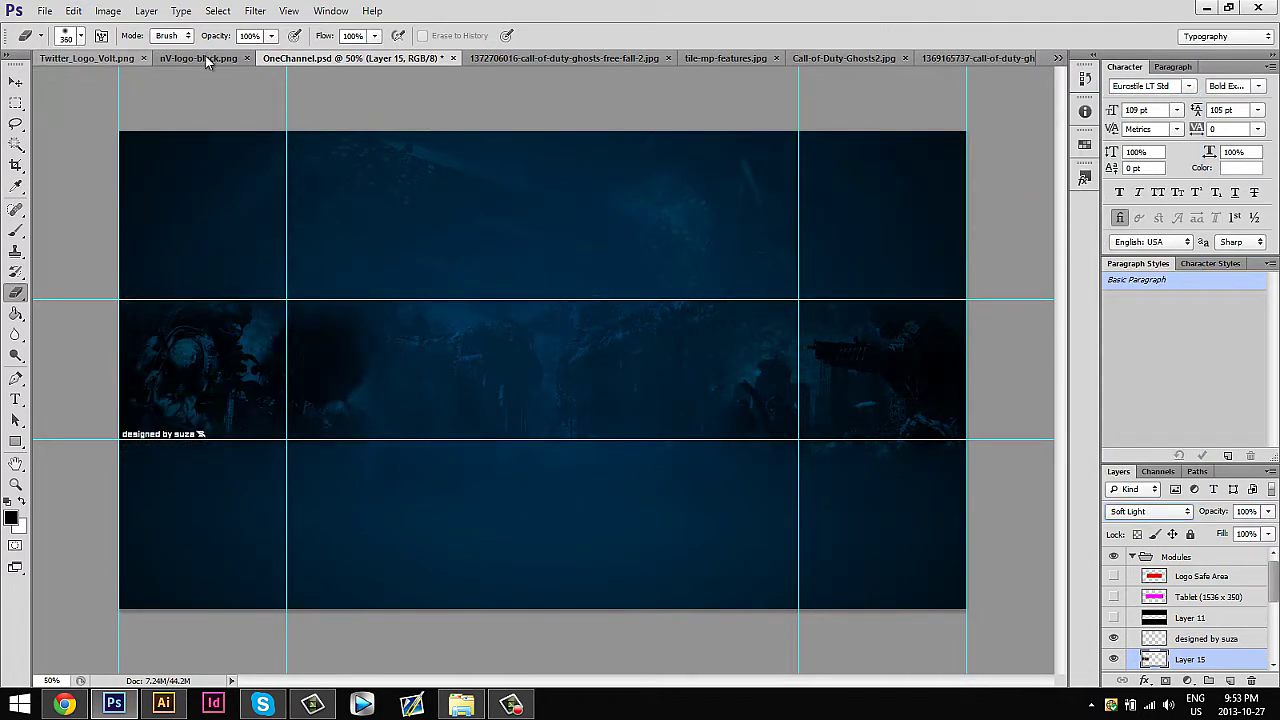
left_click(797, 57)
Step: Bring in the Call-of-Duty-Ghosts1 soldier image, shrink it, and move it left
left_click(712, 58)
left_click(201, 58)
left_click(1058, 57)
left_click(868, 172)
left_click(1058, 57)
left_click(923, 149)
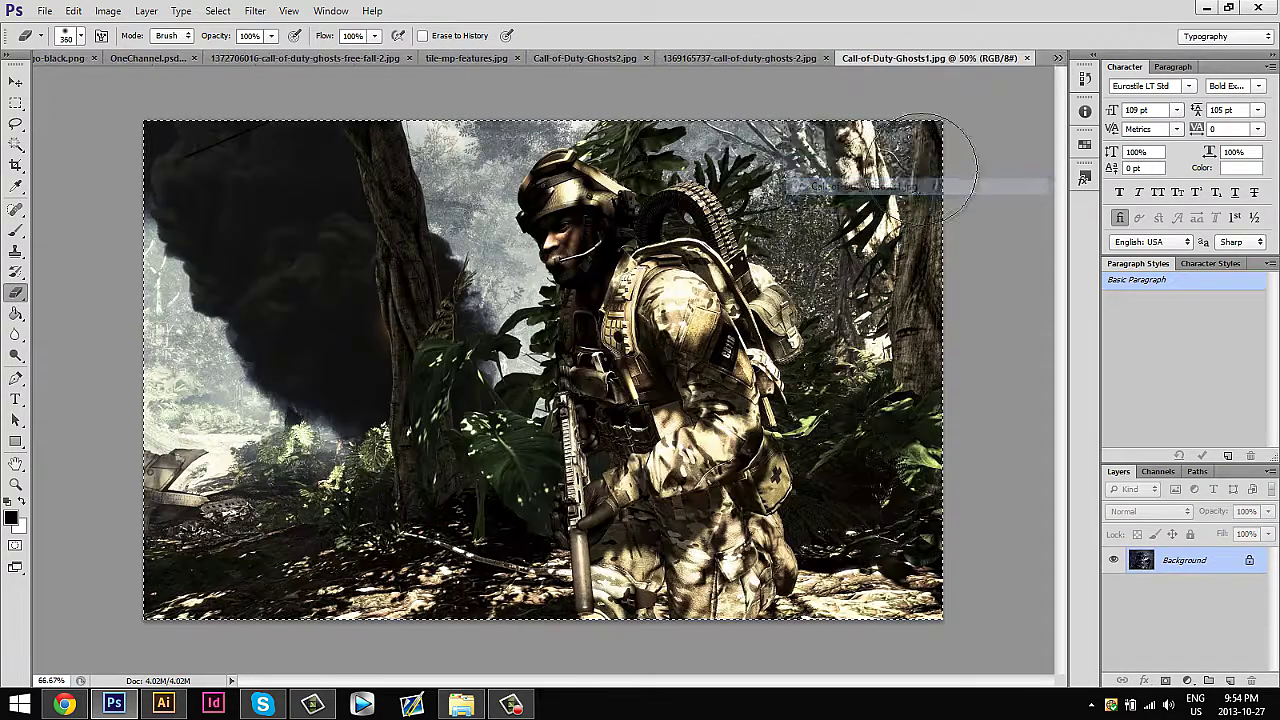
key("ctrl+Tab")
key("ctrl+t")
mouse_move(207, 83)
left_mouse_down()
mouse_move(545, 365)
mouse_move(483, 323)
mouse_move(494, 320)
left_mouse_up()
key("Return")
key("e")
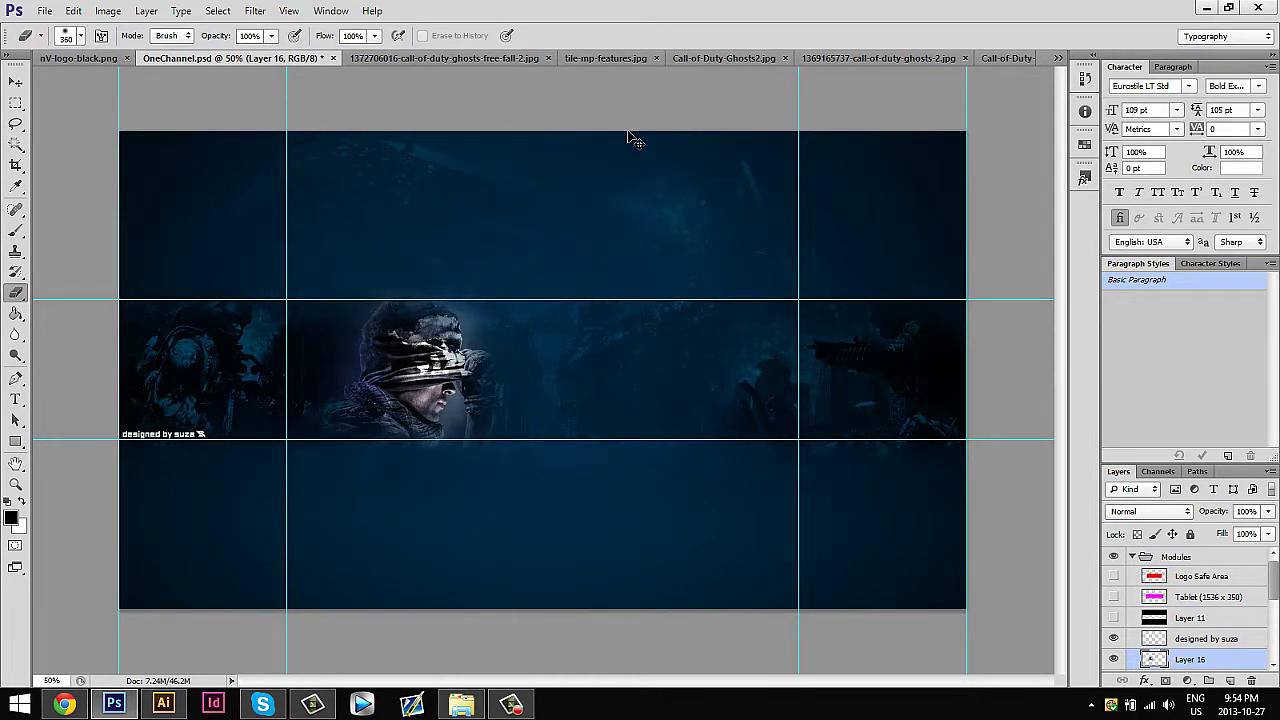
Step: Flip the duplicated soldier face horizontally, then paste and shrink the skull with softened edges
left_click(73, 10)
left_click(345, 494)
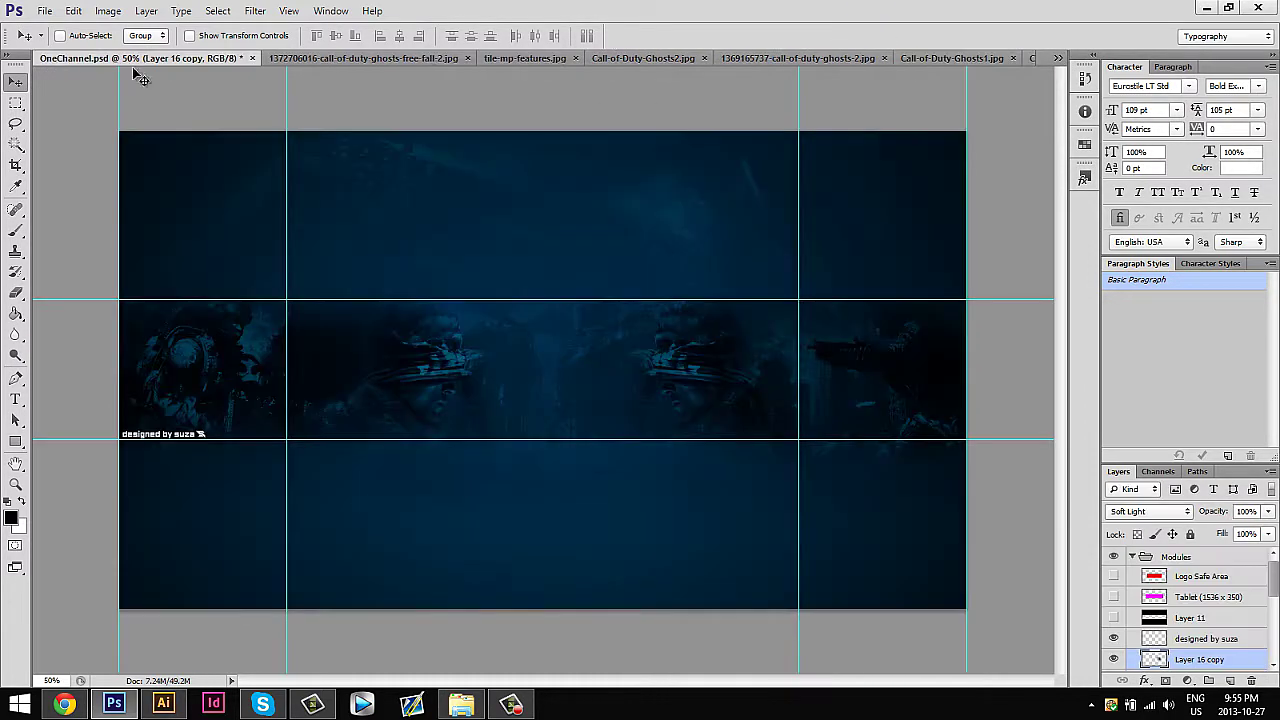
key("ctrl+v")
key("ctrl+t")
mouse_move(928, 152)
left_mouse_down()
mouse_move(716, 271)
mouse_move(806, 229)
left_mouse_up()
key("Return")
key("e")
mouse_move(300, 480)
left_mouse_down()
mouse_move(480, 534)
mouse_move(703, 403)
mouse_move(238, 450)
left_mouse_up()
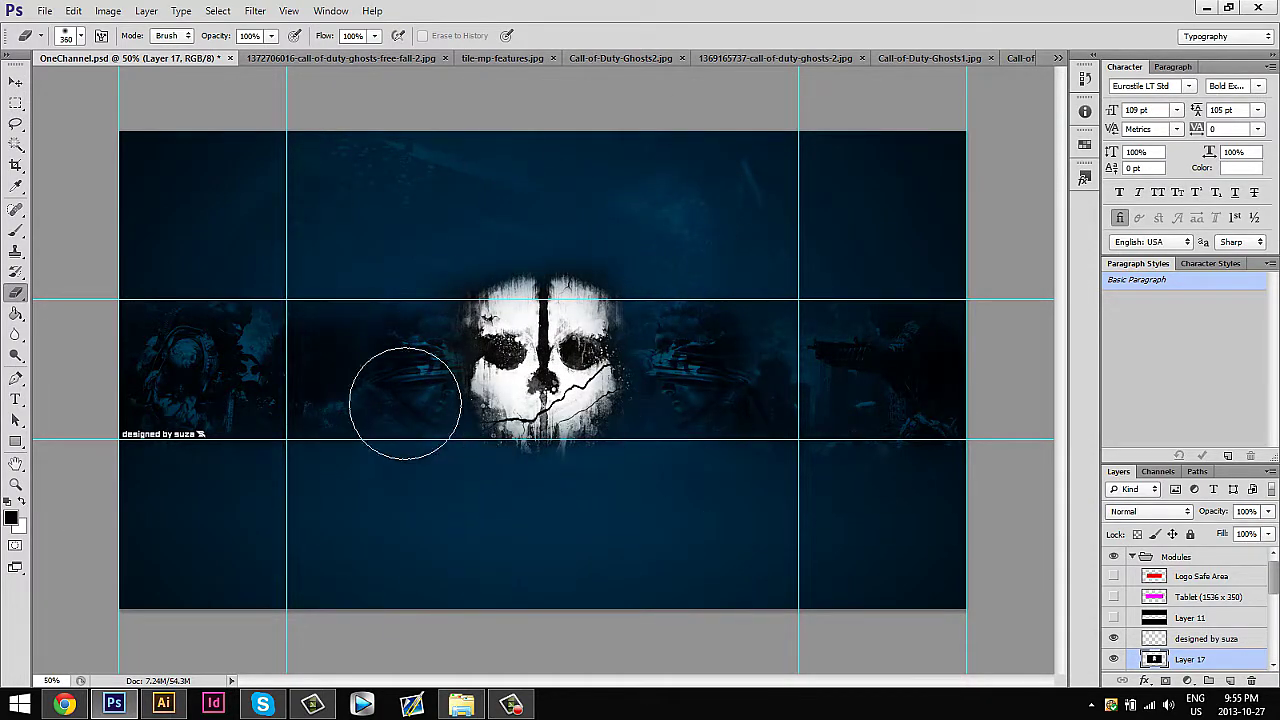
Step: Blend the skull layer as Overlay, nudge it up, and fade its opacity down
left_click(1150, 511)
left_click(1140, 296)
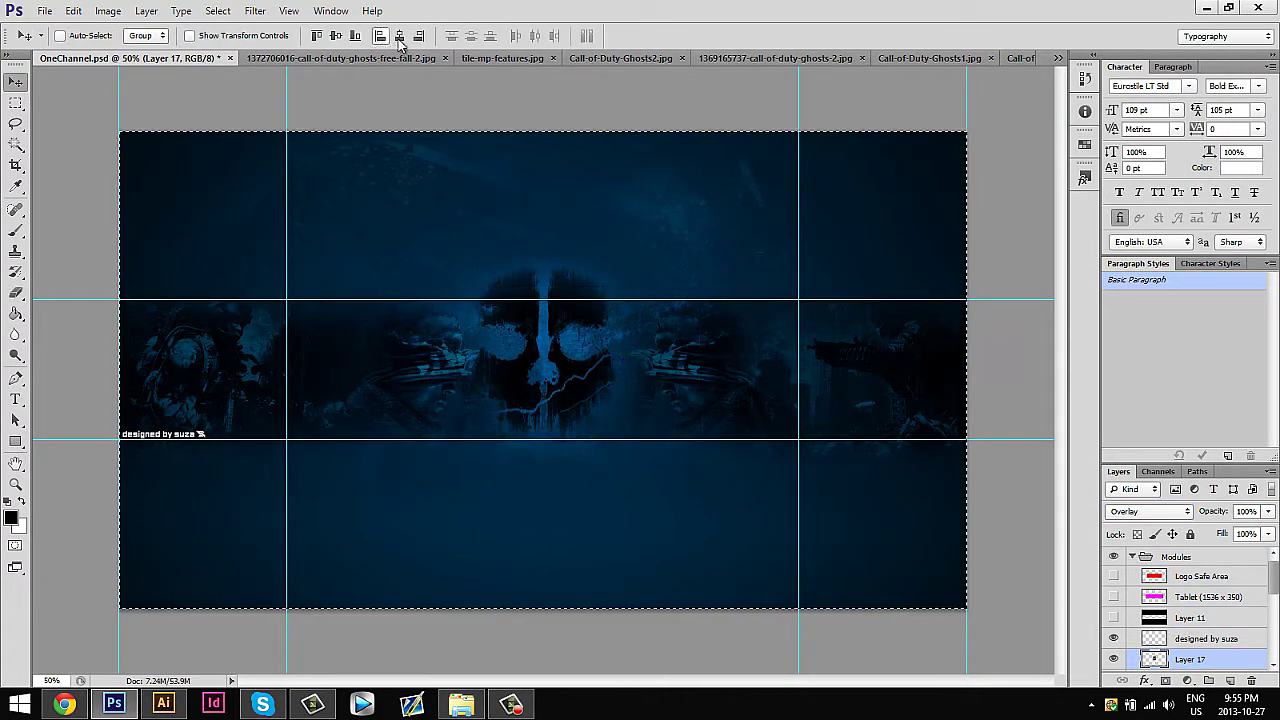
key("ctrl+t")
key("shift+Up")
key("shift+Up")
key("shift+Up")
key("Return")
key("ctrl+a")
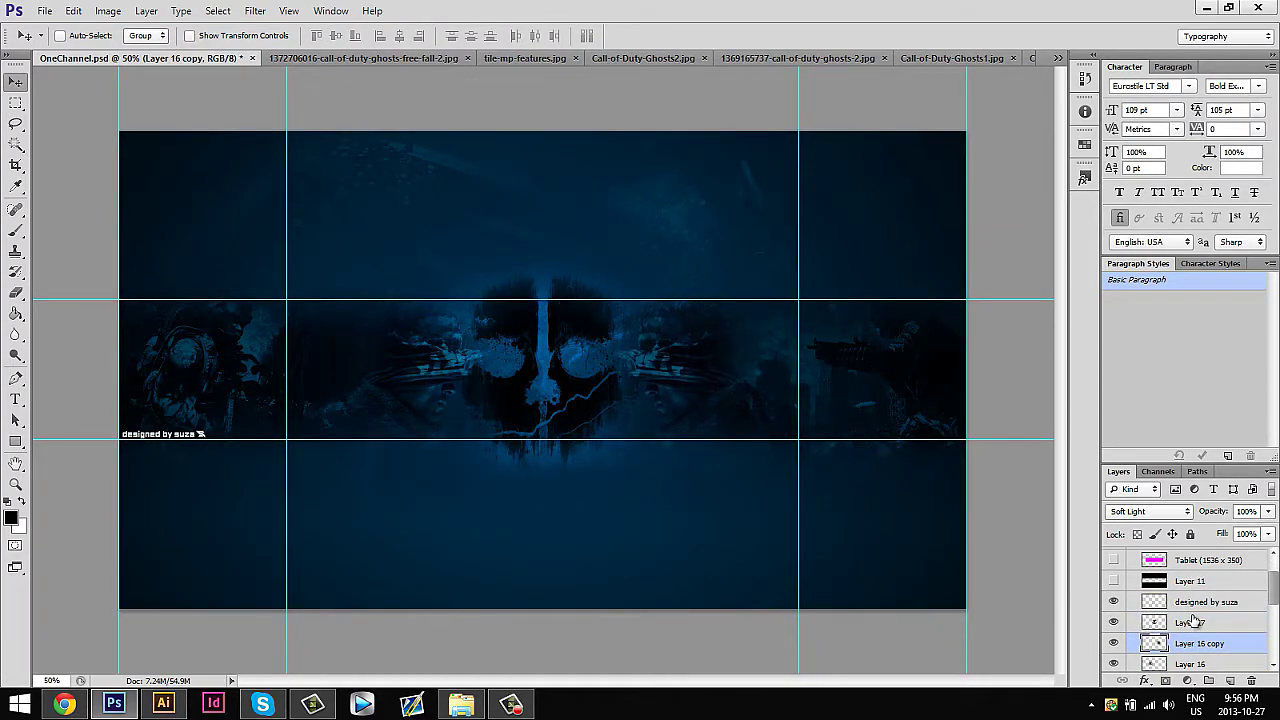
left_click(1193, 622)
left_click_drag(1268, 511, 1210, 537)
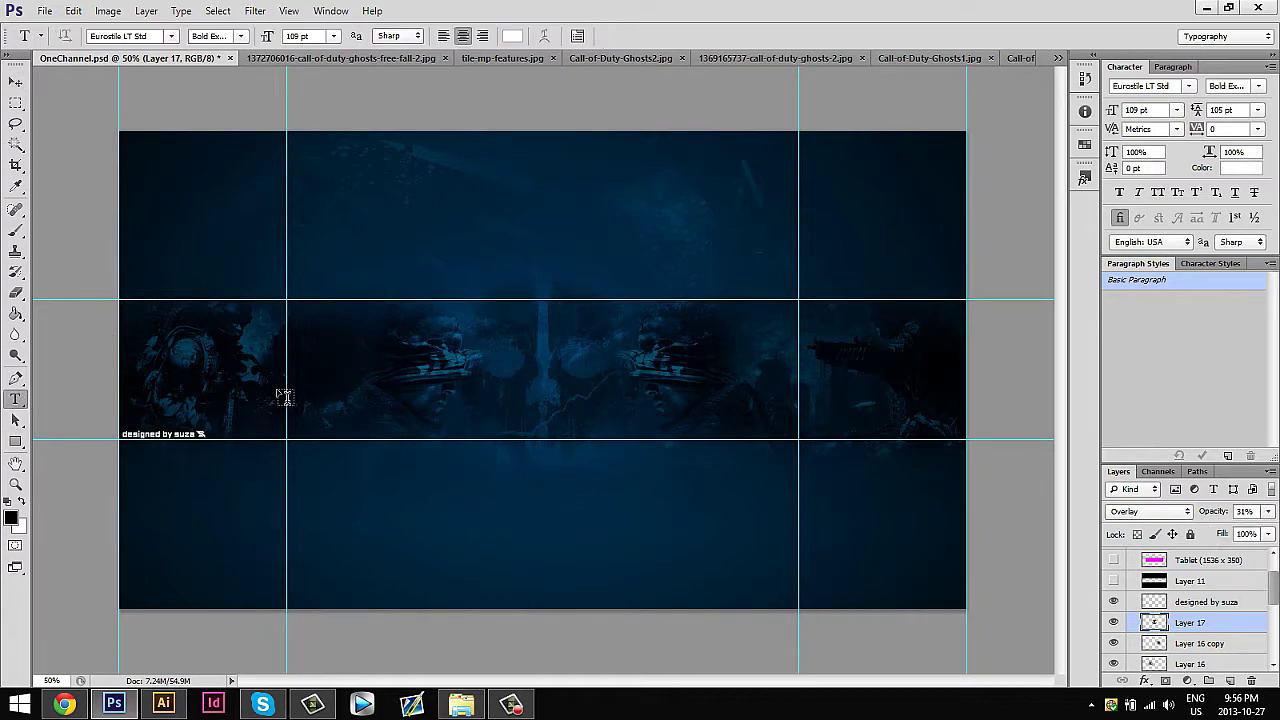
Step: Centre WALLY horizontally and add a Gradient Overlay and Drop Shadow to it
left_click(15, 81)
left_click(399, 35)
key("ctrl+1")
double_click(1221, 625)
left_click(745, 522)
left_click(744, 575)
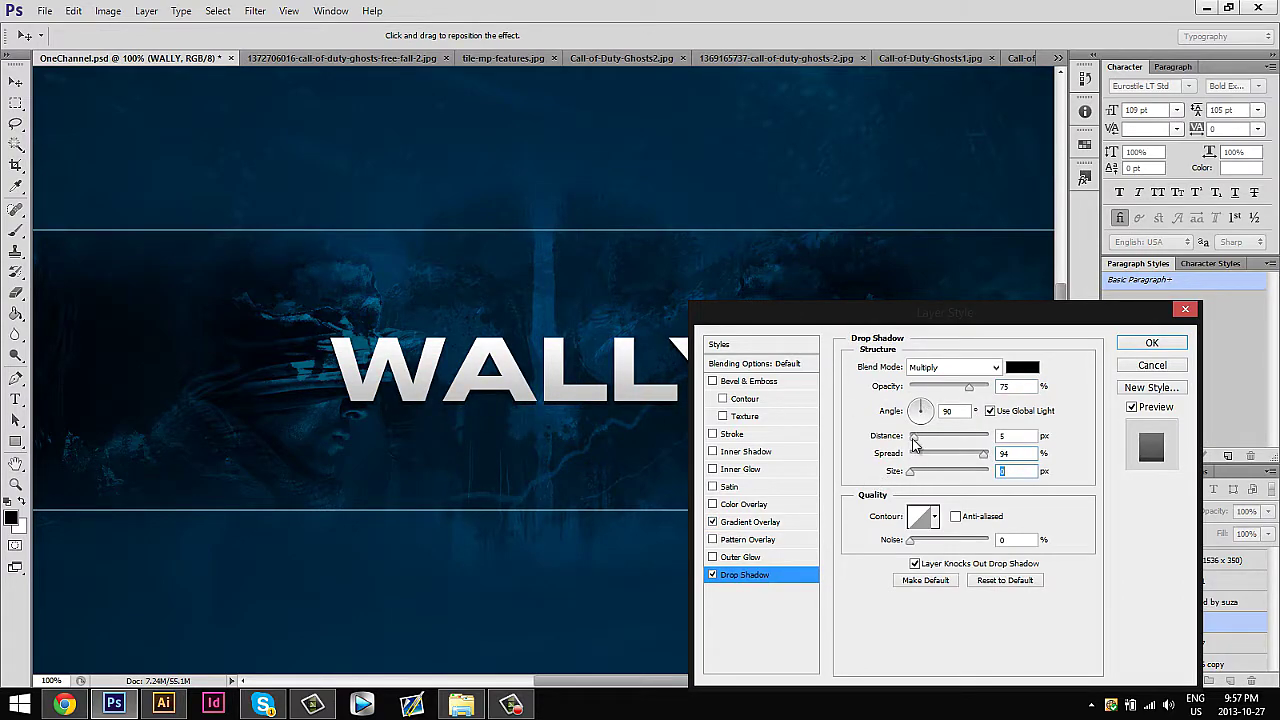
Step: Make WALLY's drop shadow black with lower opacity and apply the layer style
left_click(1022, 367)
left_click(704, 131)
left_click(1080, 163)
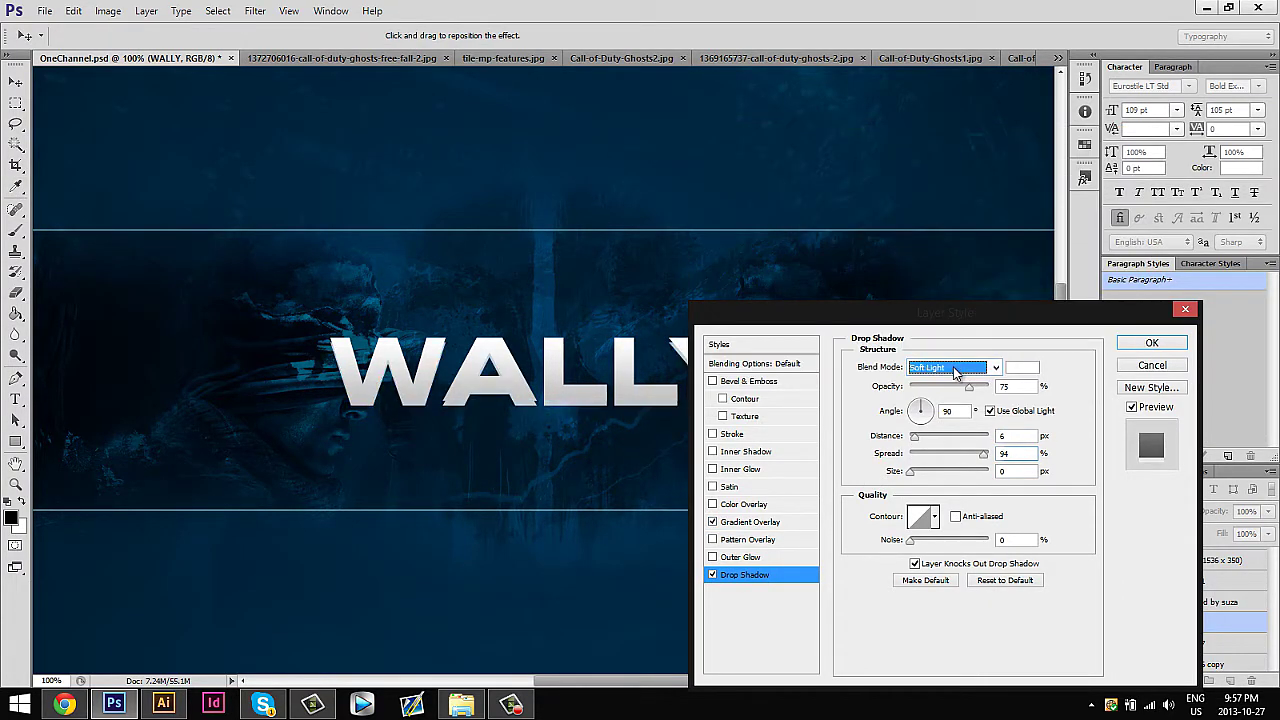
left_click(1022, 367)
left_click(720, 418)
left_click(1080, 163)
left_click_drag(969, 387, 941, 390)
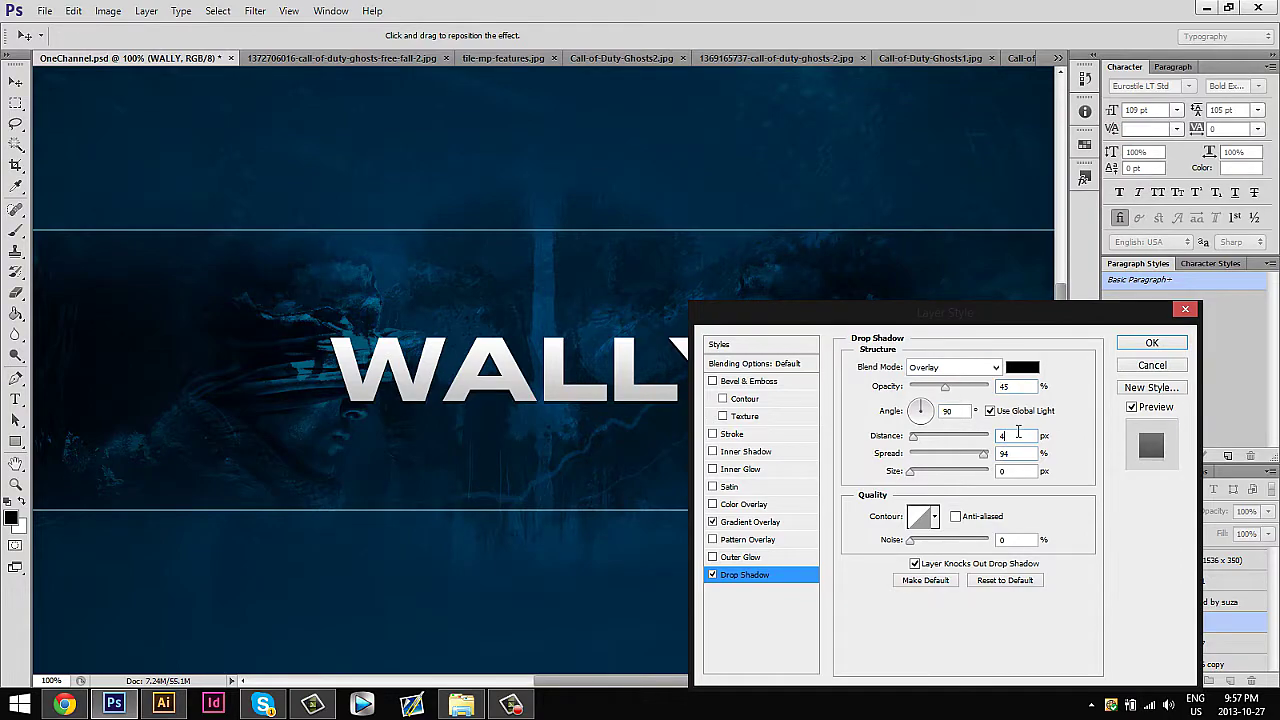
key("Return")
Step: Add the MEMBER OF NV SNIPING subtitle in BankGothic Md BT at 25 pt
key("t")
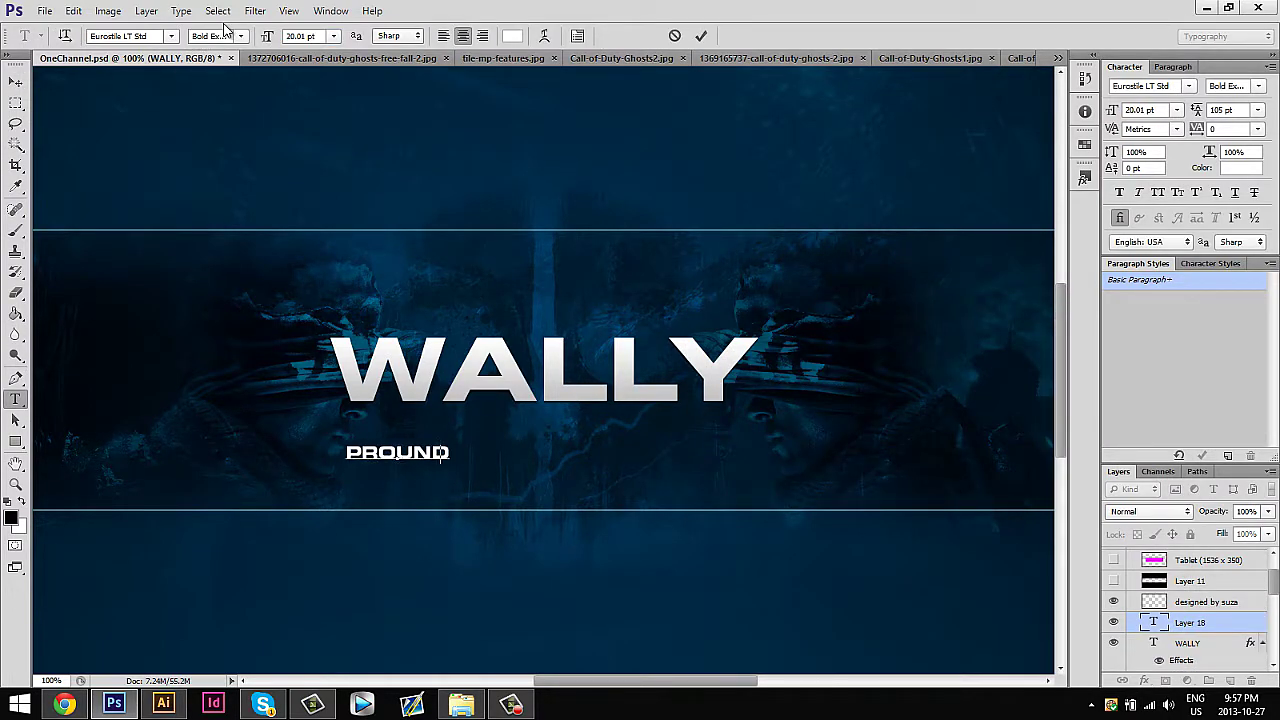
type("MEMBER OF NV SNIPING")
left_click(165, 36)
left_click(250, 255)
left_click(15, 81)
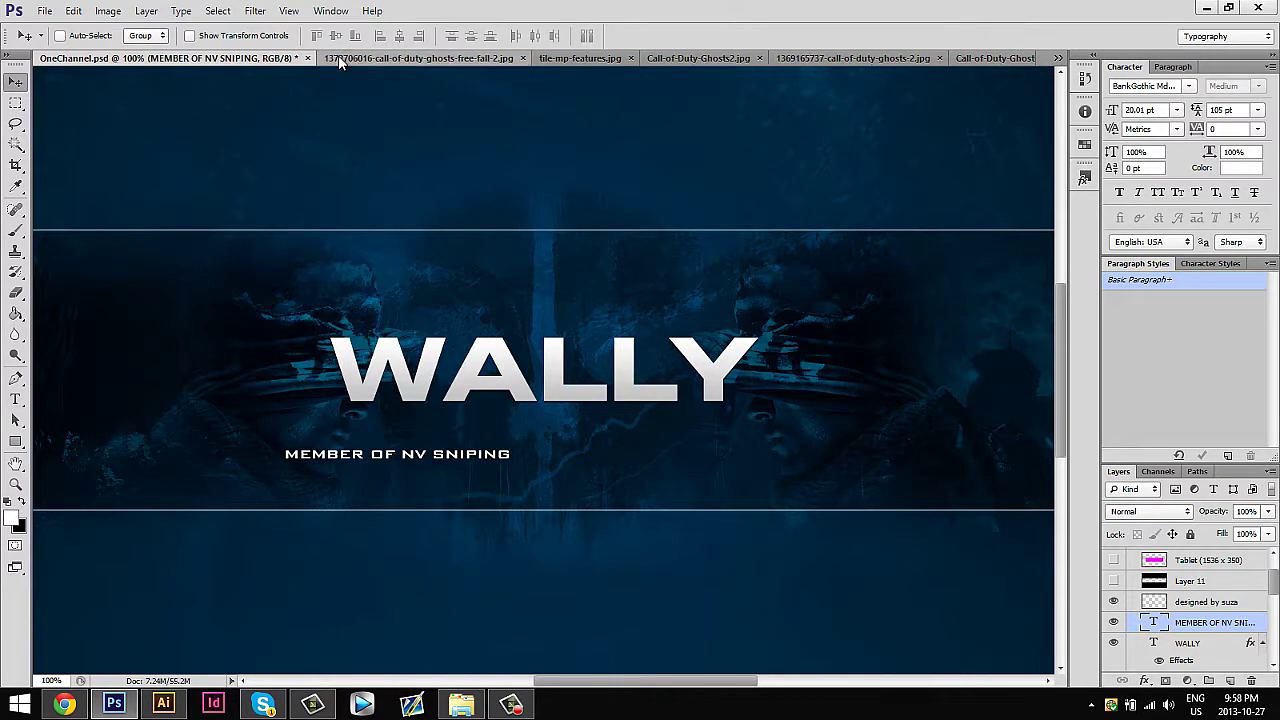
left_click(15, 81)
scroll(1210, 600, "down", 1)
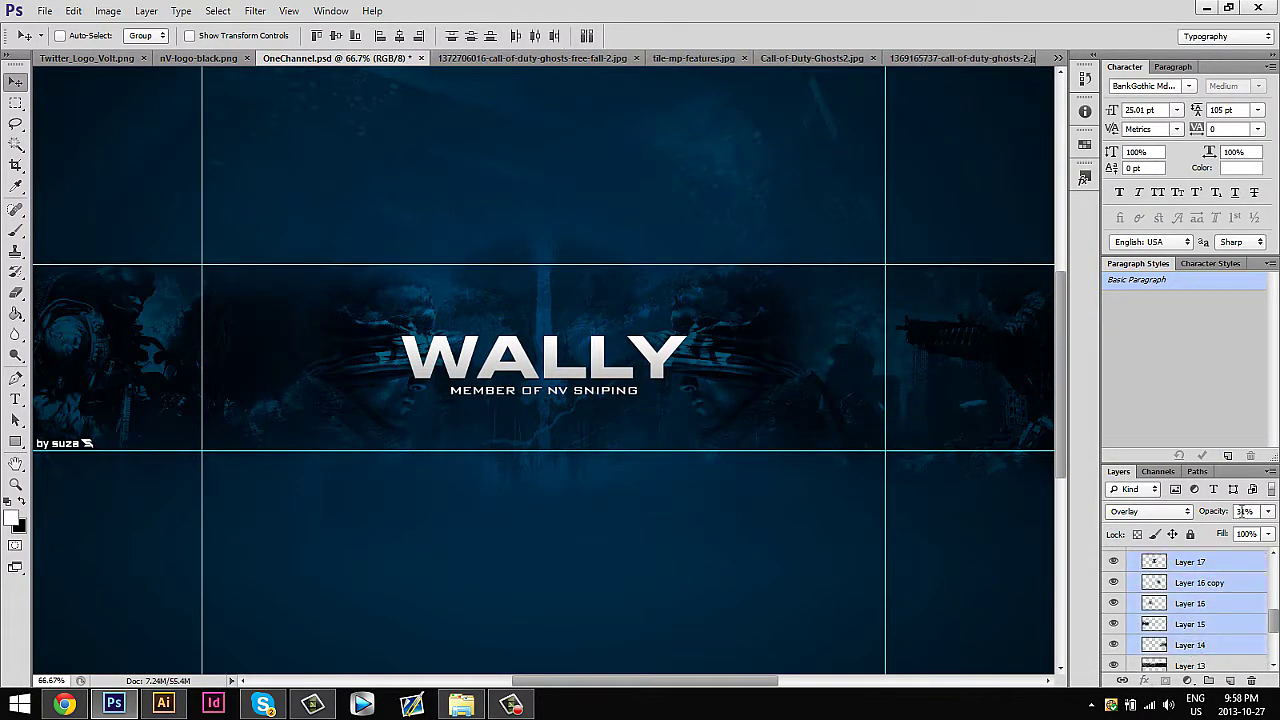
Step: Set the image layers to Soft Light at 37% opacity, then select Layer 17
left_click(1148, 511)
left_click(1140, 255)
left_click_drag(1268, 511, 1205, 550)
key("ctrl+minus")
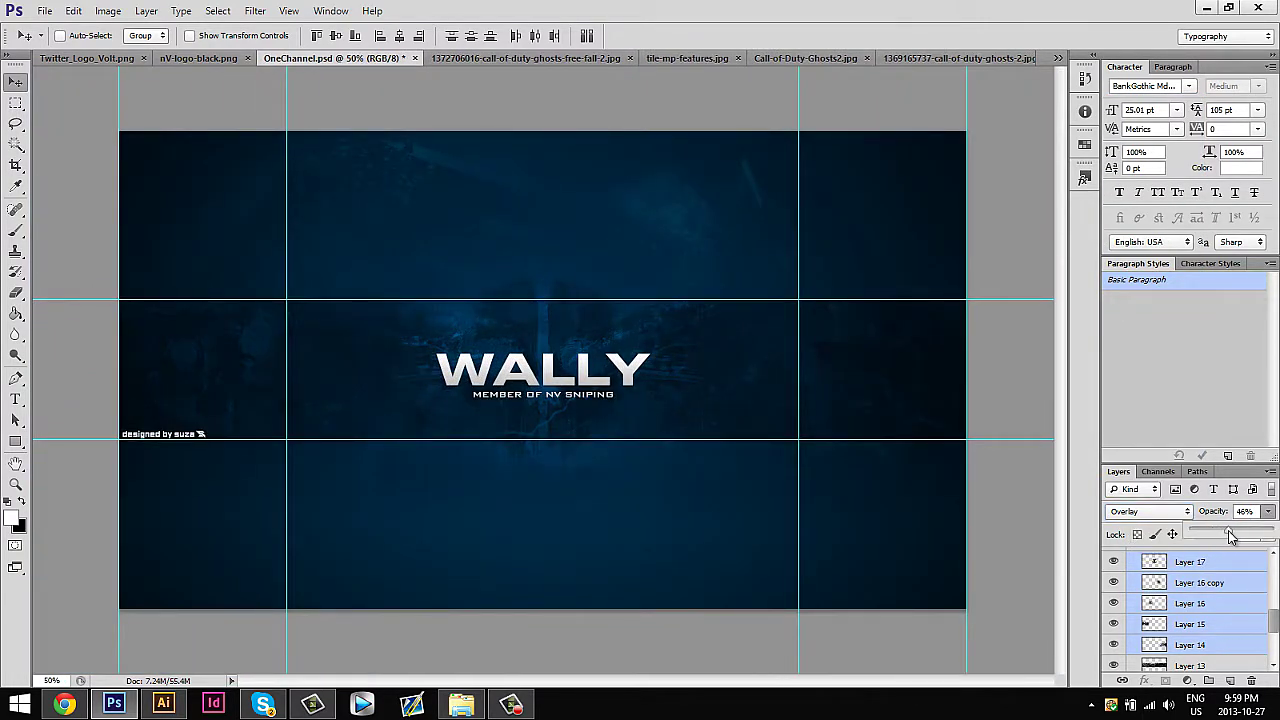
left_click(1201, 609)
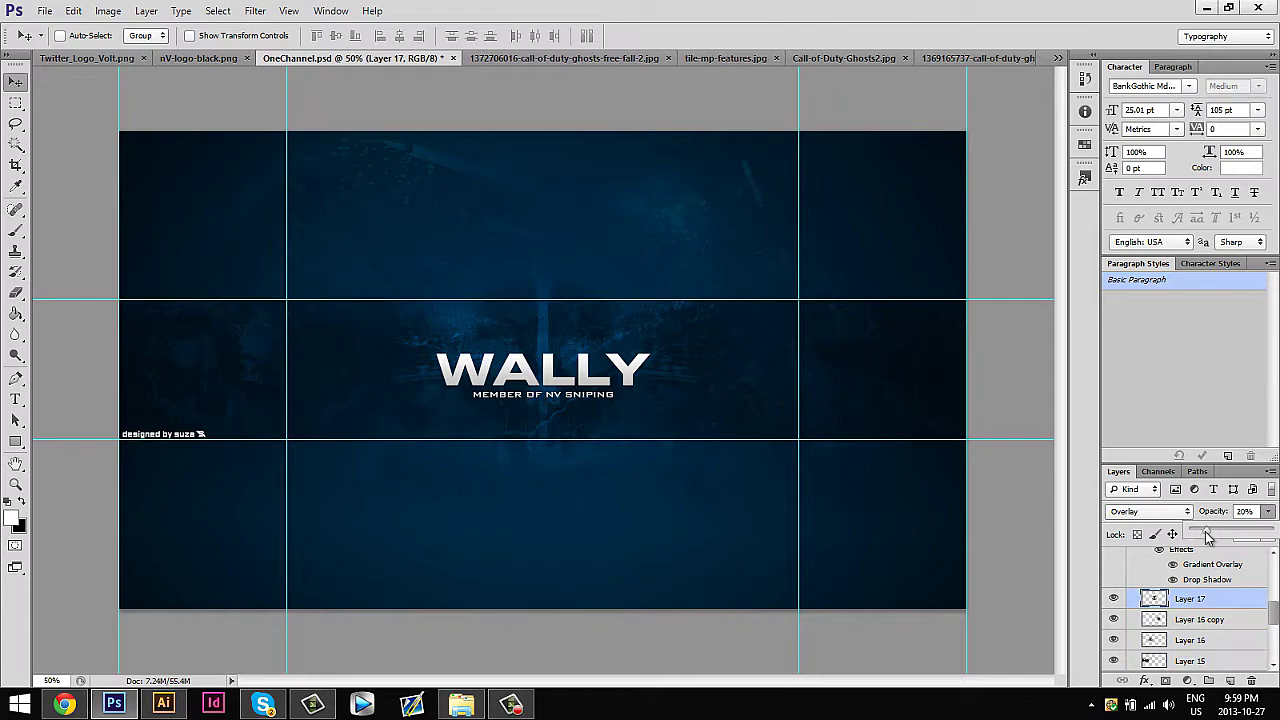
key("ctrl+plus")
key("ctrl+plus")
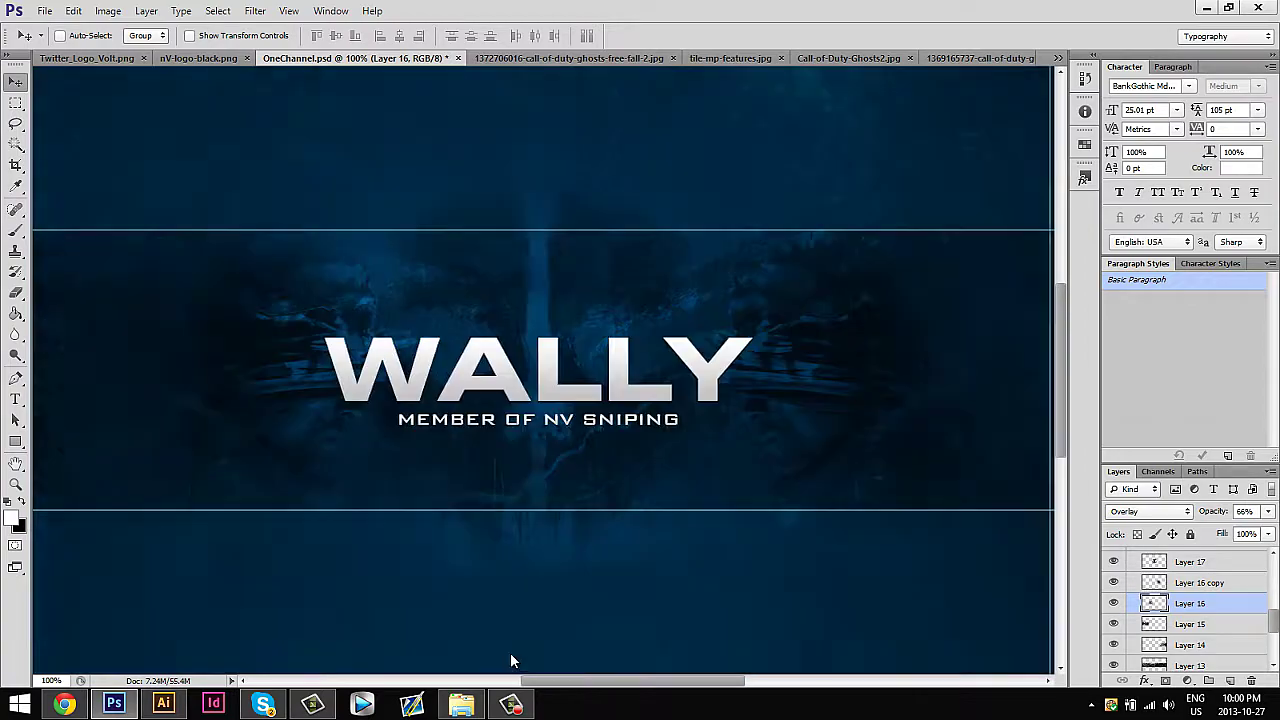
Step: Drag the nV logo into the banner, shrink it behind the title, and blend it as Overlay
left_click(198, 58)
left_click_drag(400, 350, 398, 98)
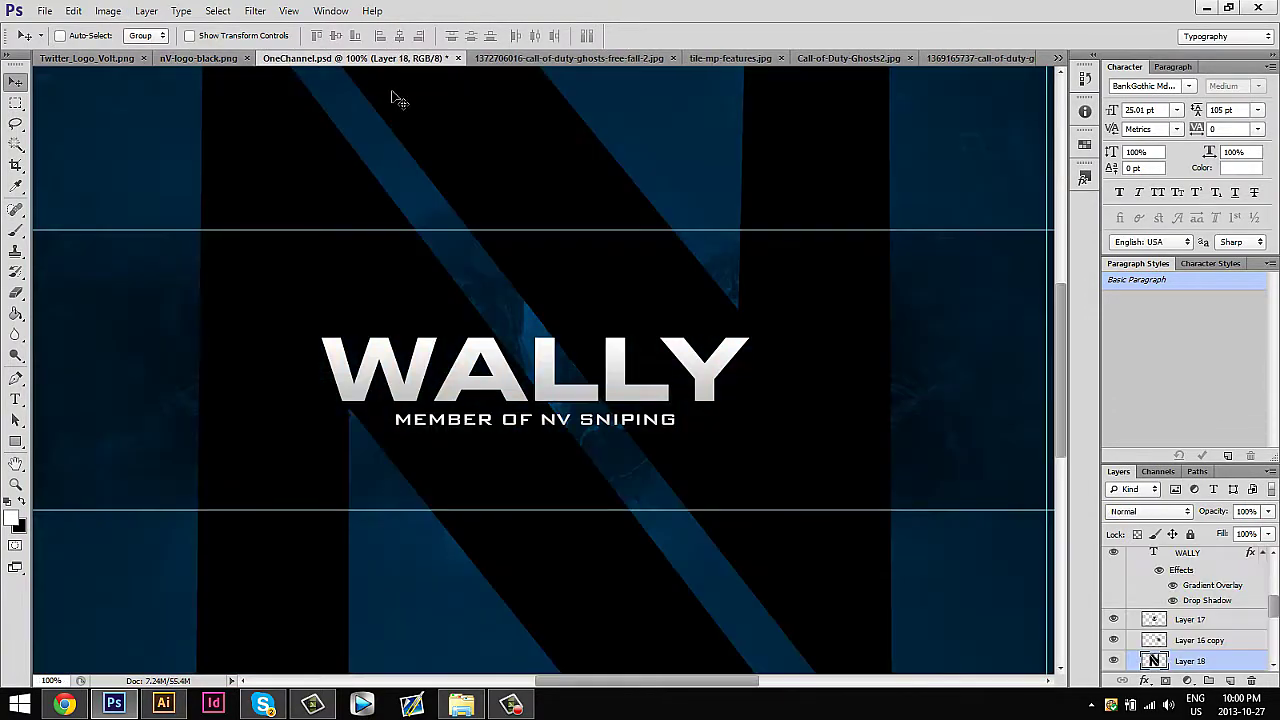
key("ctrl+t")
key("ctrl+0")
left_click_drag(711, 163, 580, 263)
key("ctrl+1")
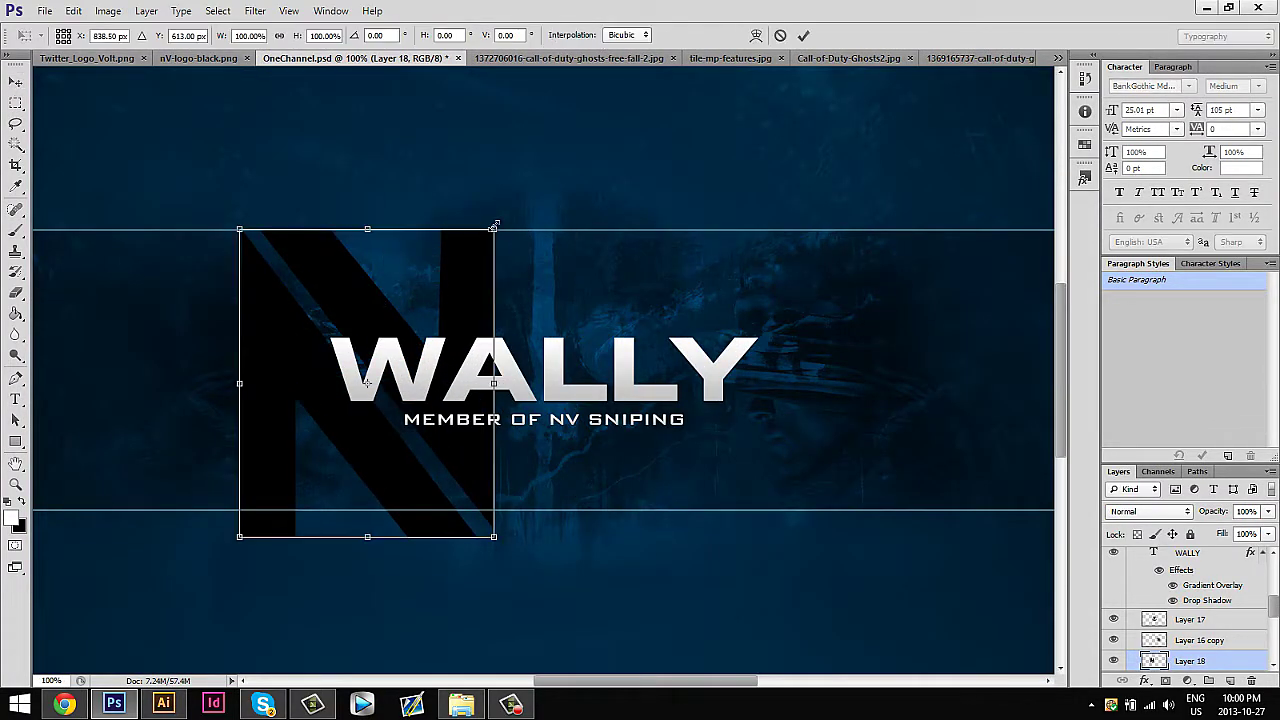
key("Return")
key("shift+plus")
key("shift+plus")
key("shift+plus")
key("shift+plus")
key("shift+plus")
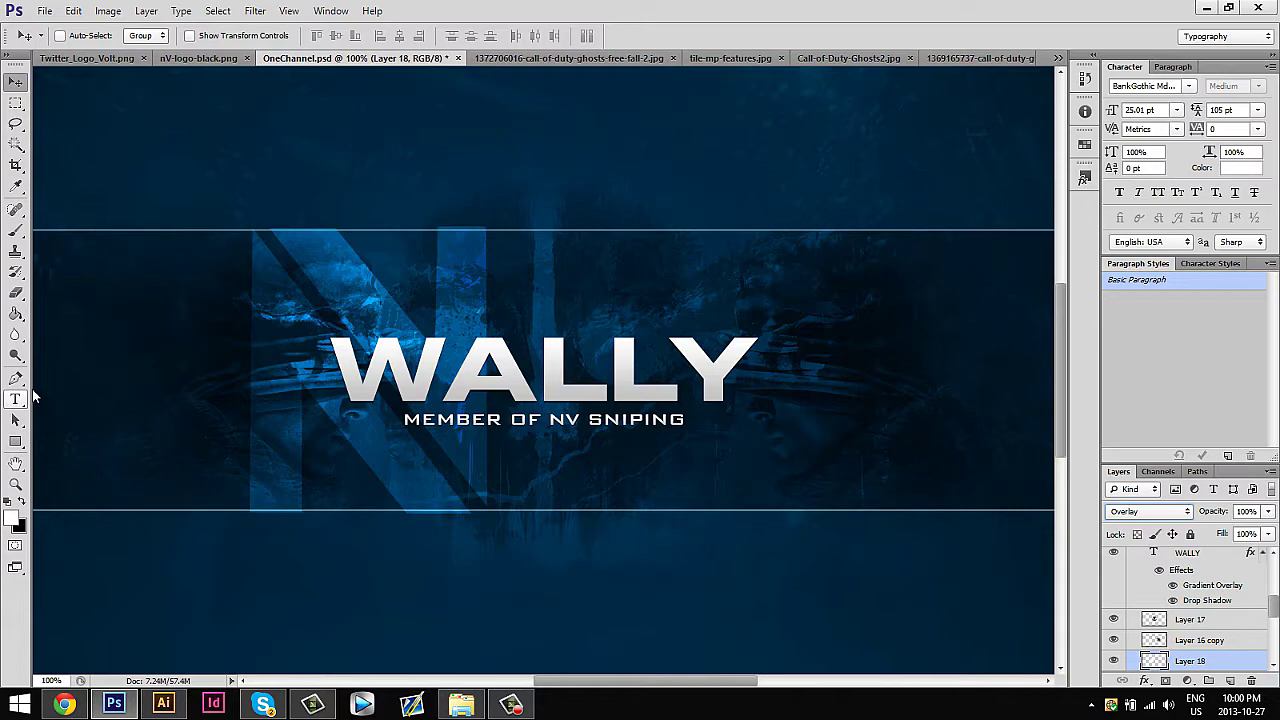
key("ctrl+minus")
left_click(25, 78)
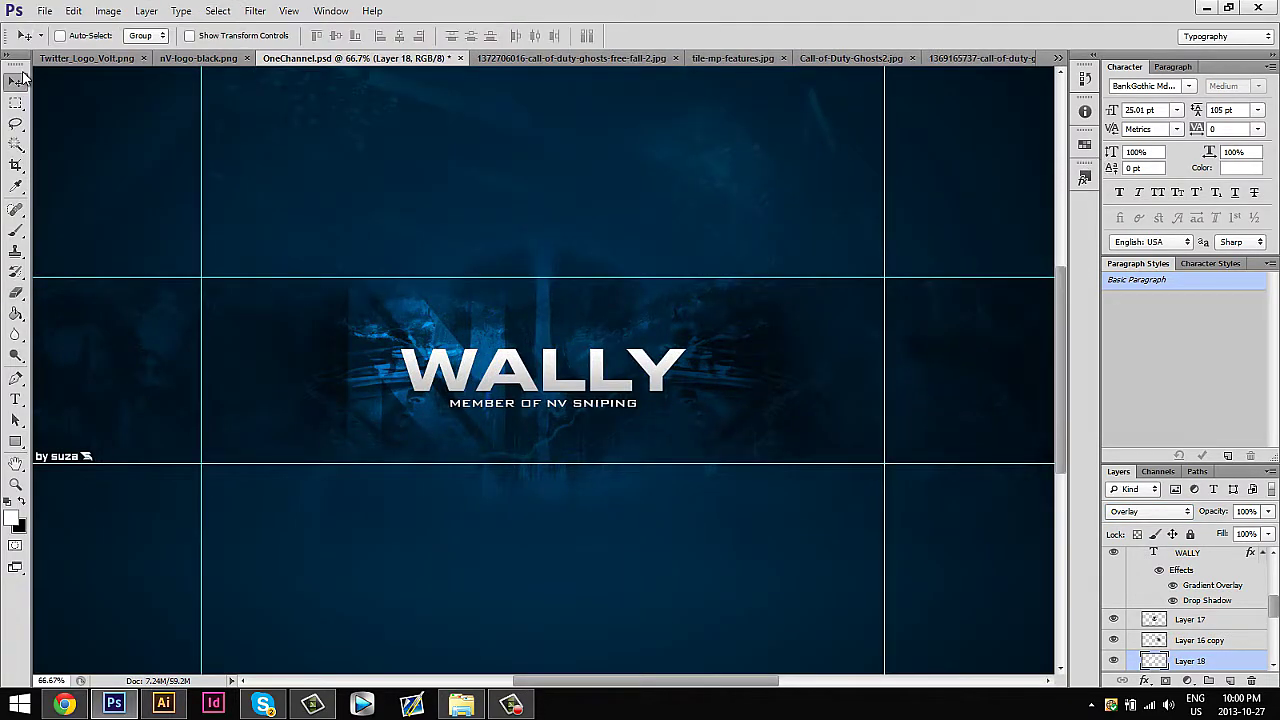
scroll(500, 230, "left", 3)
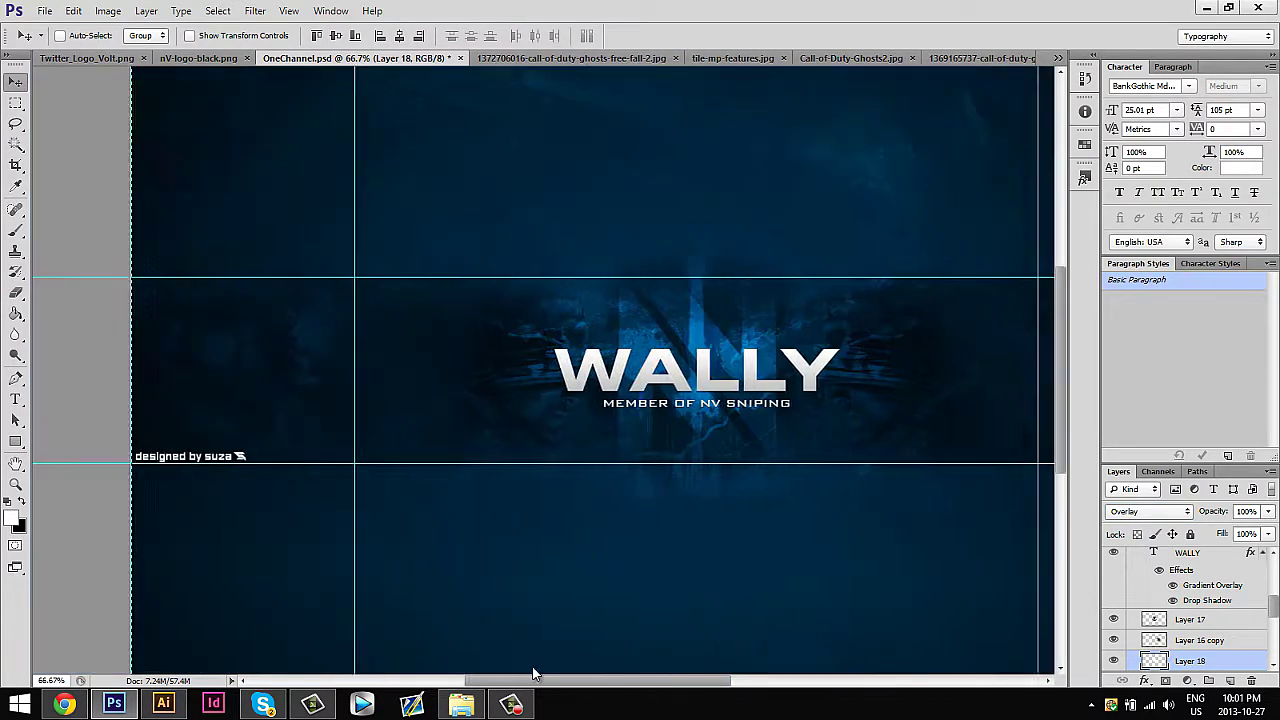
left_click(1190, 589)
scroll(1200, 620, "up", 5)
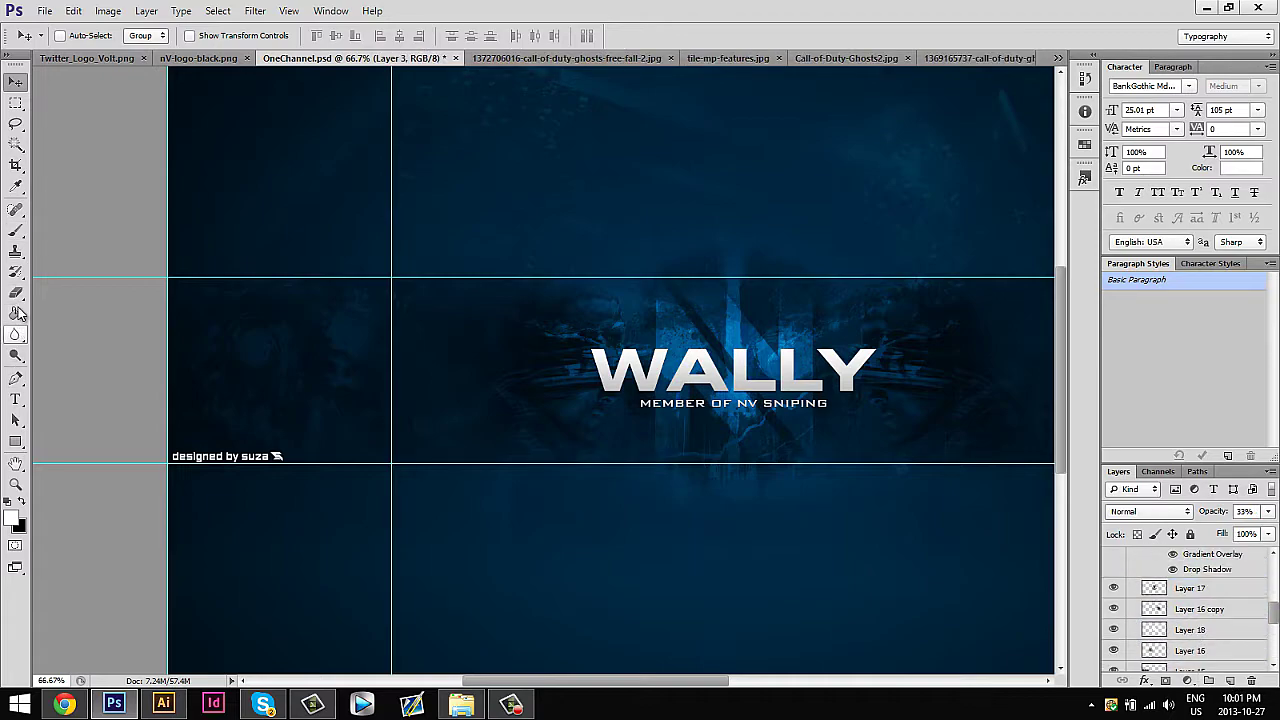
key("b")
left_click(65, 35)
left_click(206, 63)
left_click(314, 406)
double_click(110, 188)
left_click(750, 365)
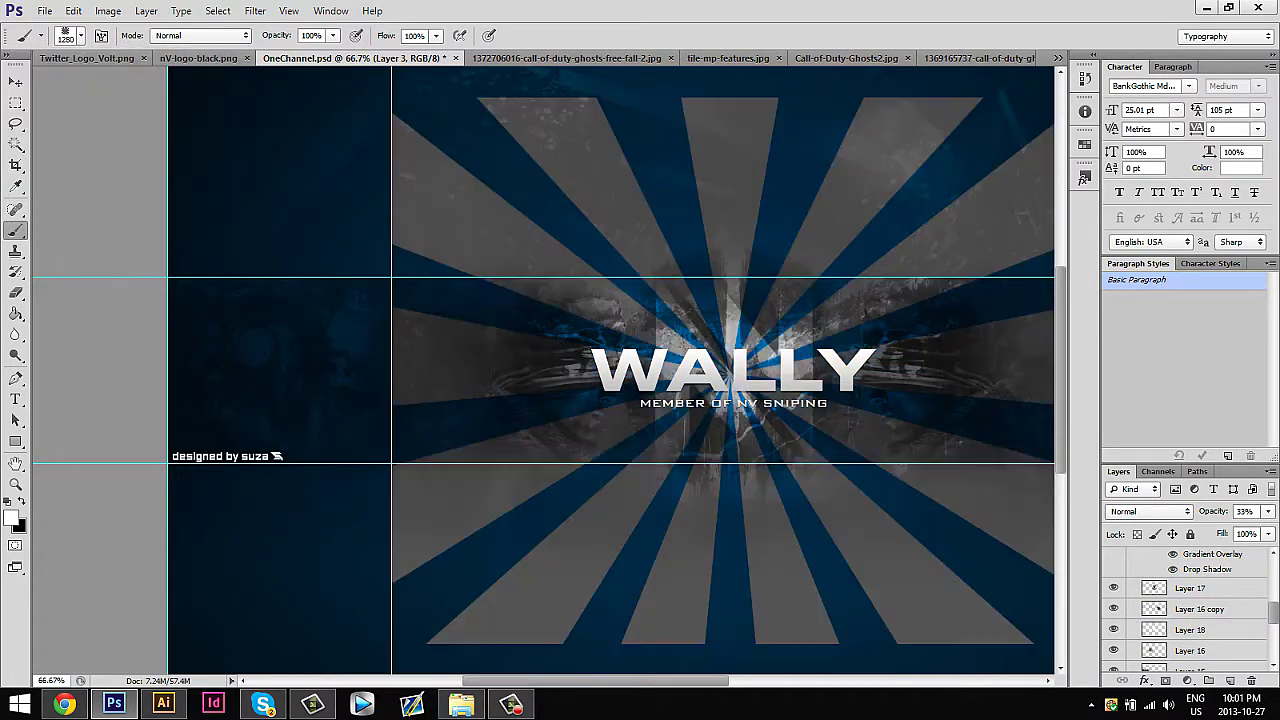
left_click_drag(1190, 662, 1190, 630)
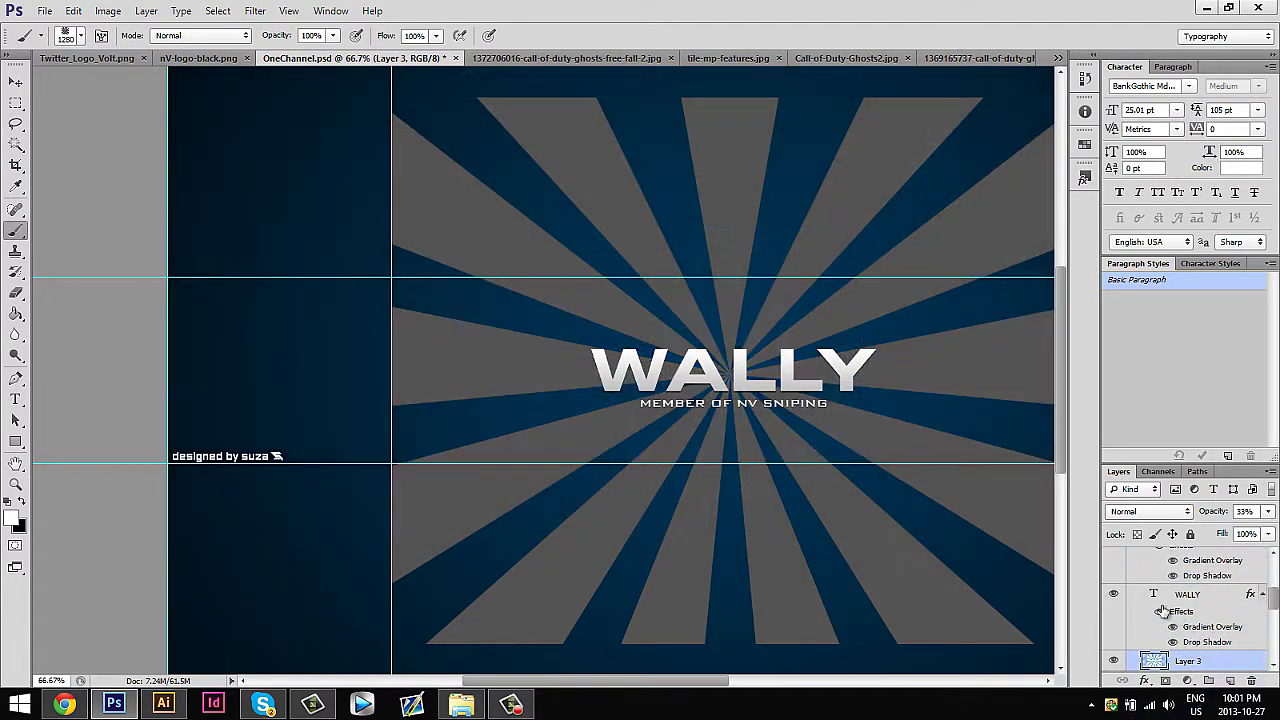
left_click(1113, 630)
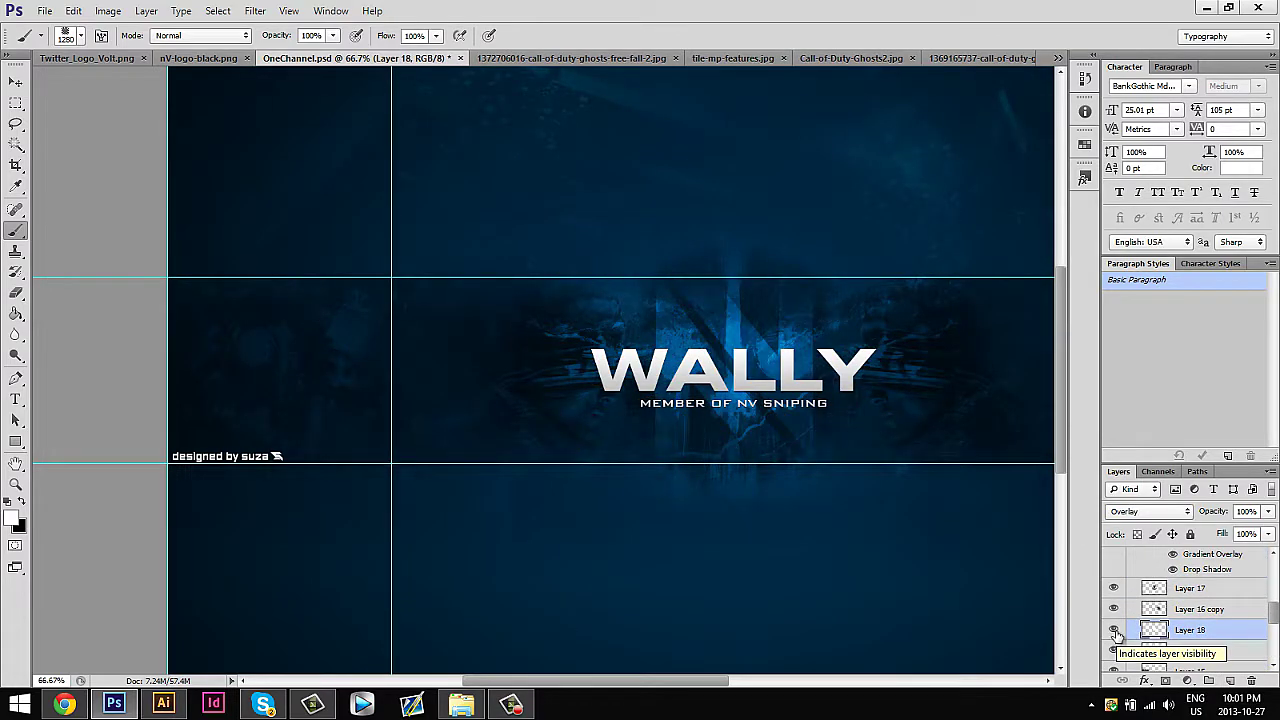
left_click(1232, 681)
left_click(700, 365)
key("ctrl+minus")
key("ctrl+t")
left_click_drag(823, 366, 850, 366)
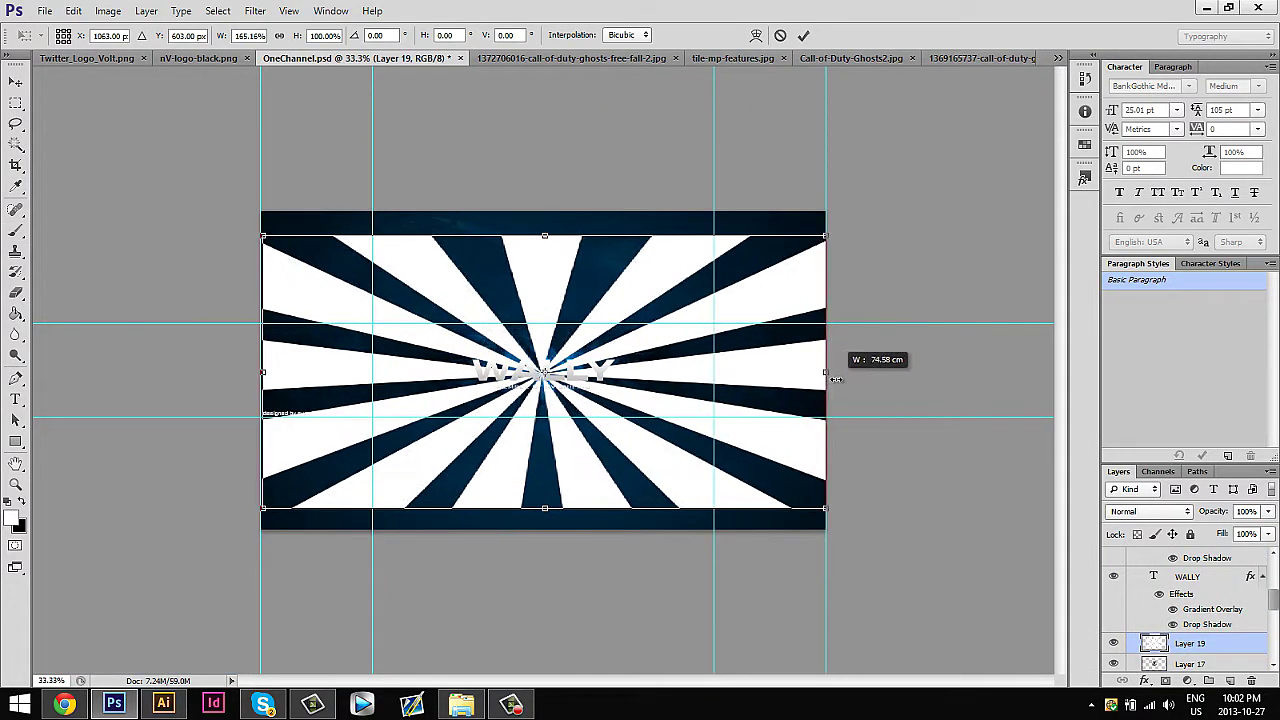
key("Return")
left_click(15, 292)
left_click_drag(280, 480, 873, 488)
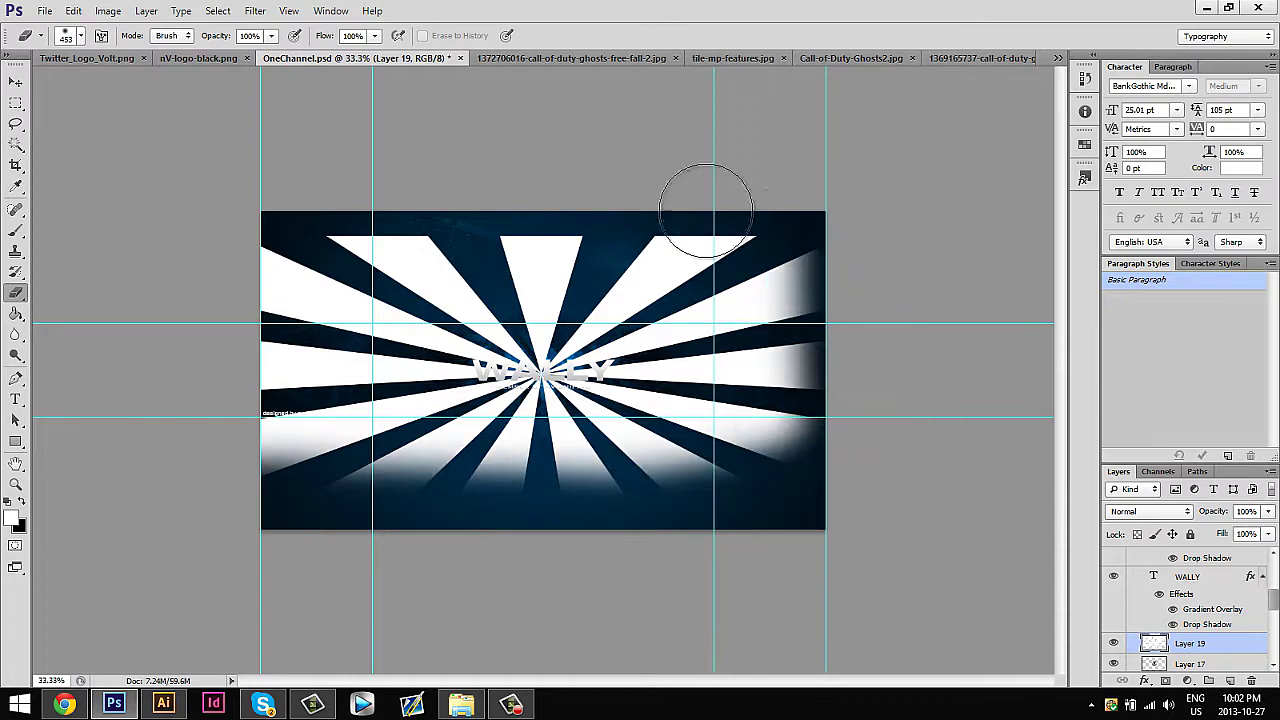
left_click_drag(799, 216, 233, 175)
key("ctrl+alt+z")
key("ctrl+alt+z")
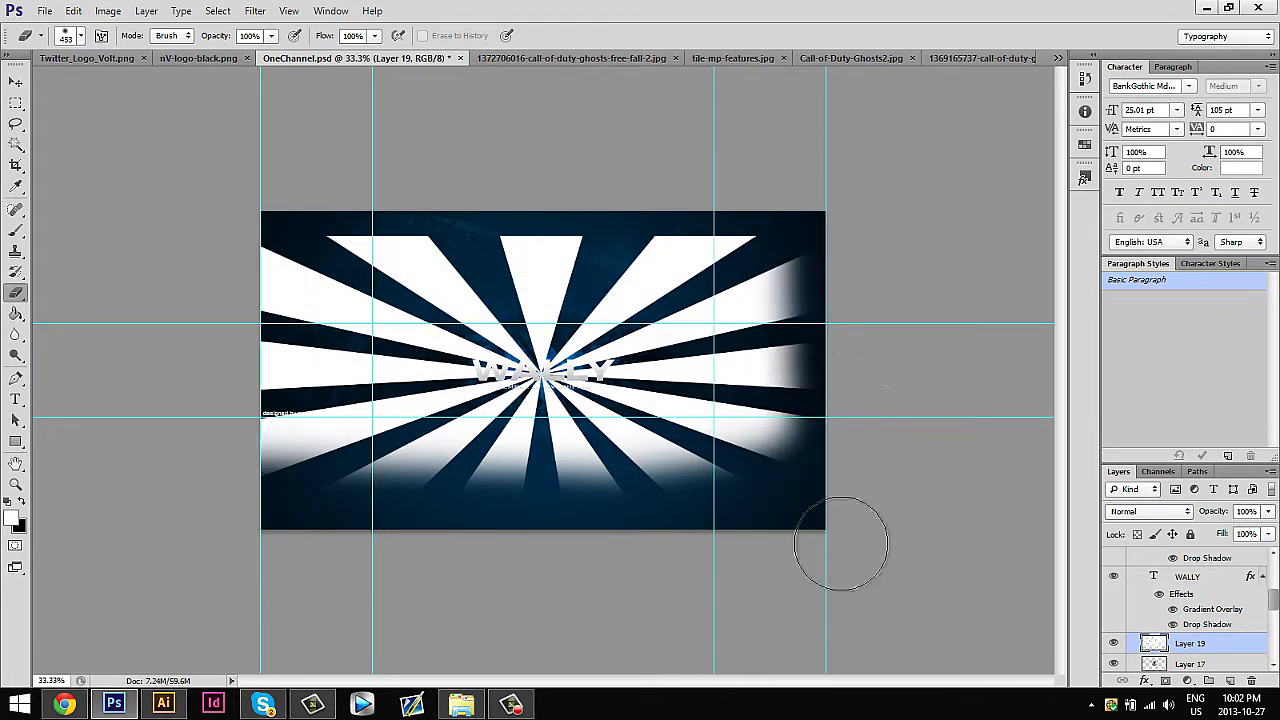
left_click_drag(760, 215, 491, 201)
key("ctrl+plus")
scroll(1157, 512, "down", 4)
scroll(1157, 512, "down", 2)
scroll(1157, 512, "down", 3)
key("ctrl+plus")
scroll(1157, 512, "down", 3)
left_click_drag(1267, 511, 1217, 537)
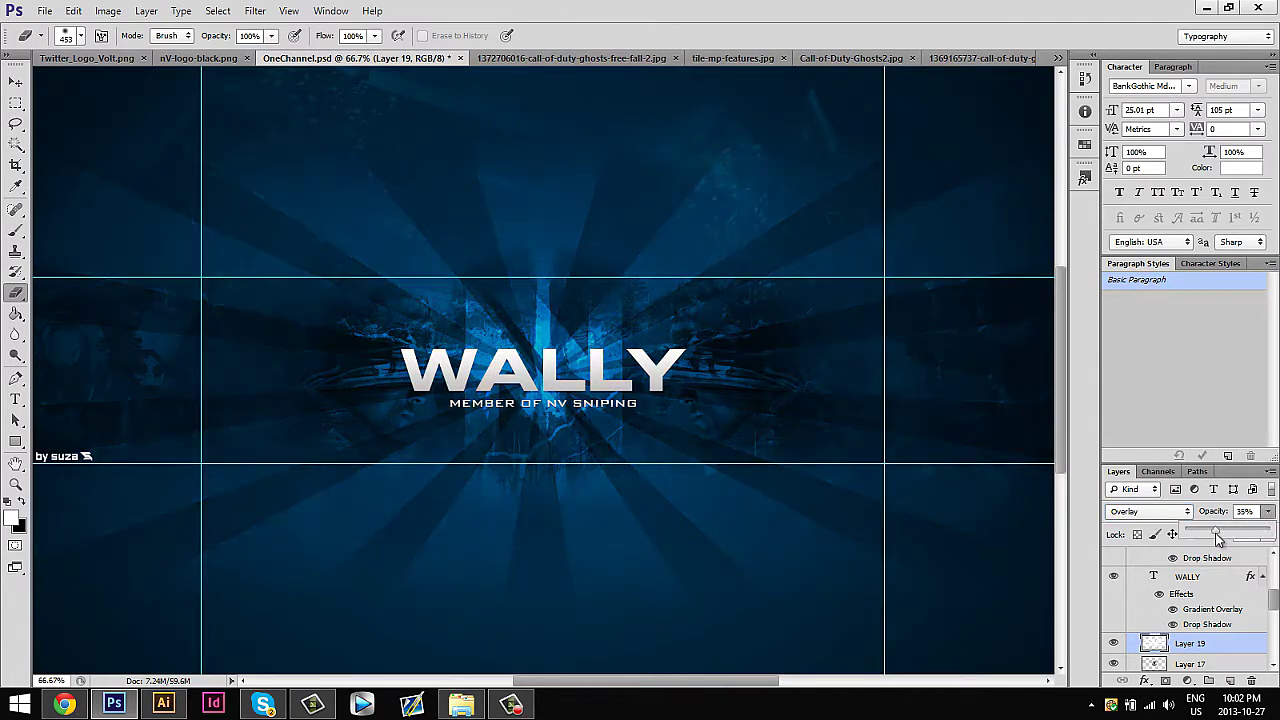
key("Delete")
key("t")
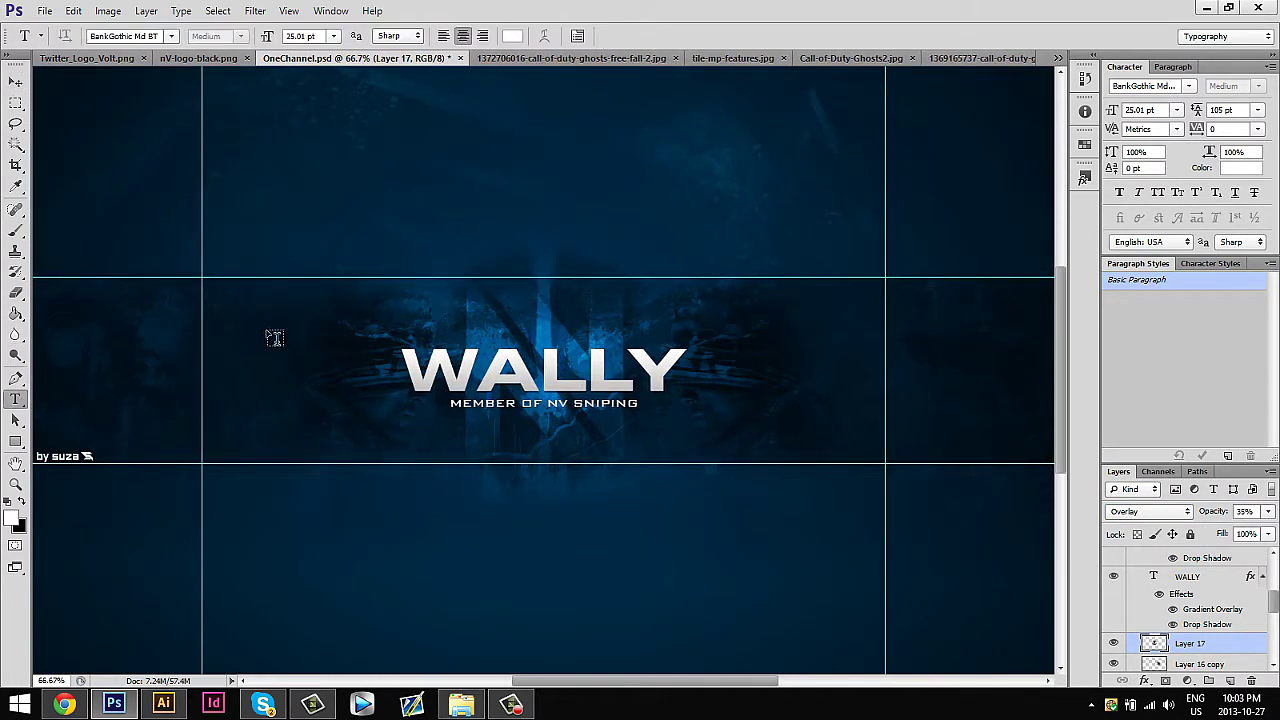
scroll(1190, 580, "up", 2)
left_click(1190, 580)
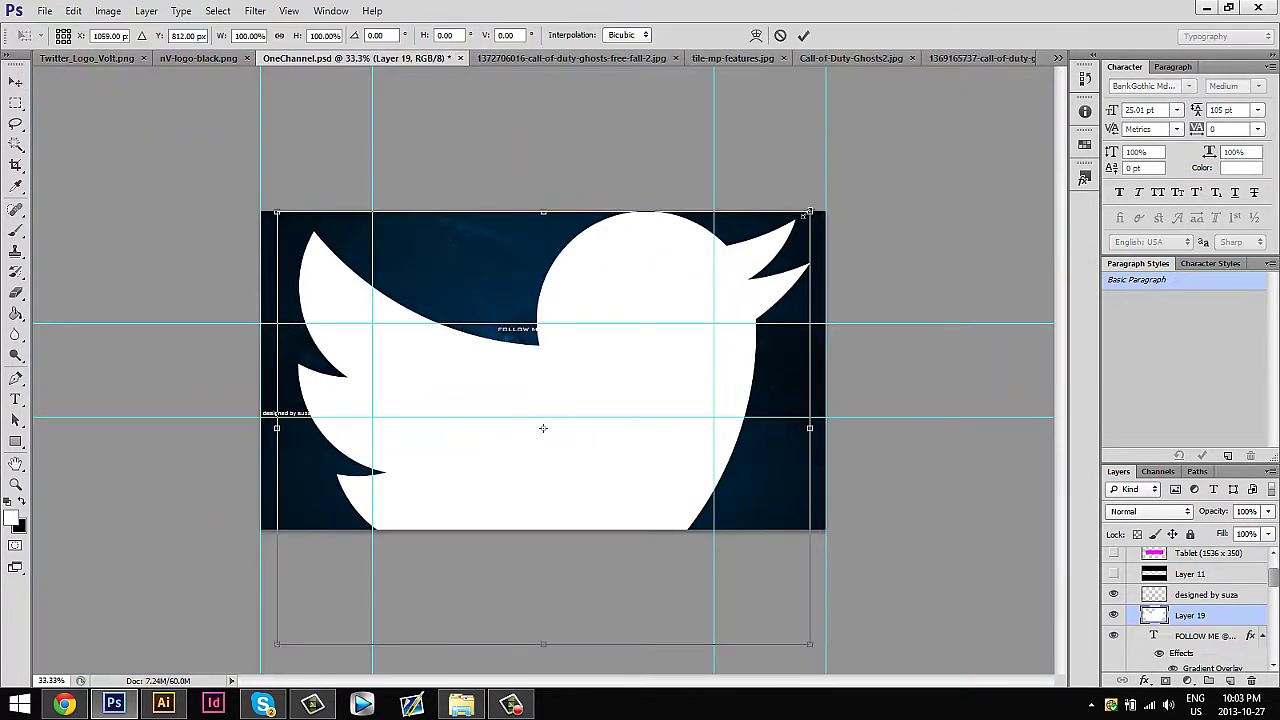
Step: Shrink the Twitter bird to a small icon in front of the FOLLOW ME text
left_click_drag(806, 216, 560, 420)
key("Return")
key("ctrl+1")
key("ctrl+t")
key("Return")
Step: Copy the FOLLOW ME text's layer style and paste it onto the bird icon
right_click(1195, 636)
left_click(1140, 440)
right_click(1190, 615)
left_click(1140, 390)
mouse_move(624, 680)
left_mouse_down()
mouse_move(487, 667)
mouse_move(525, 667)
left_mouse_up()
scroll(1210, 622, "down", 2)
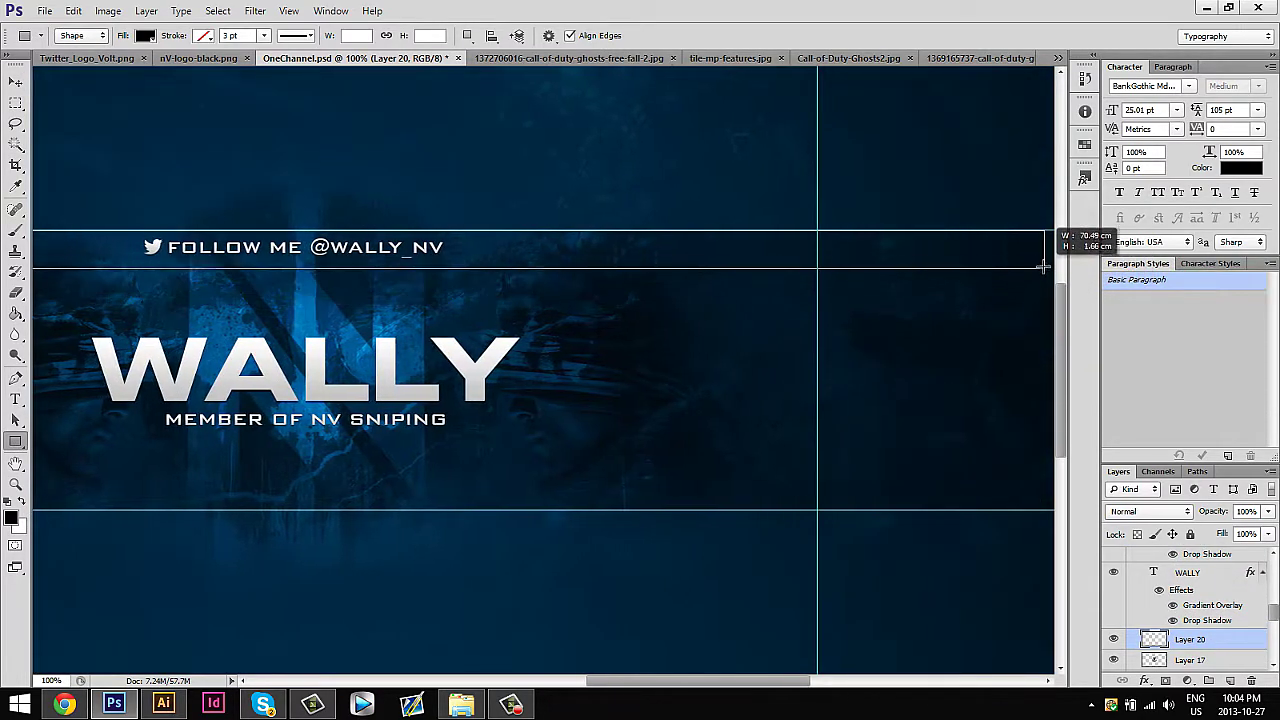
left_click_drag(418, 294, 1016, 262)
Step: Blend the dark bar behind FOLLOW ME as Overlay at about 49% opacity
left_click(1205, 588)
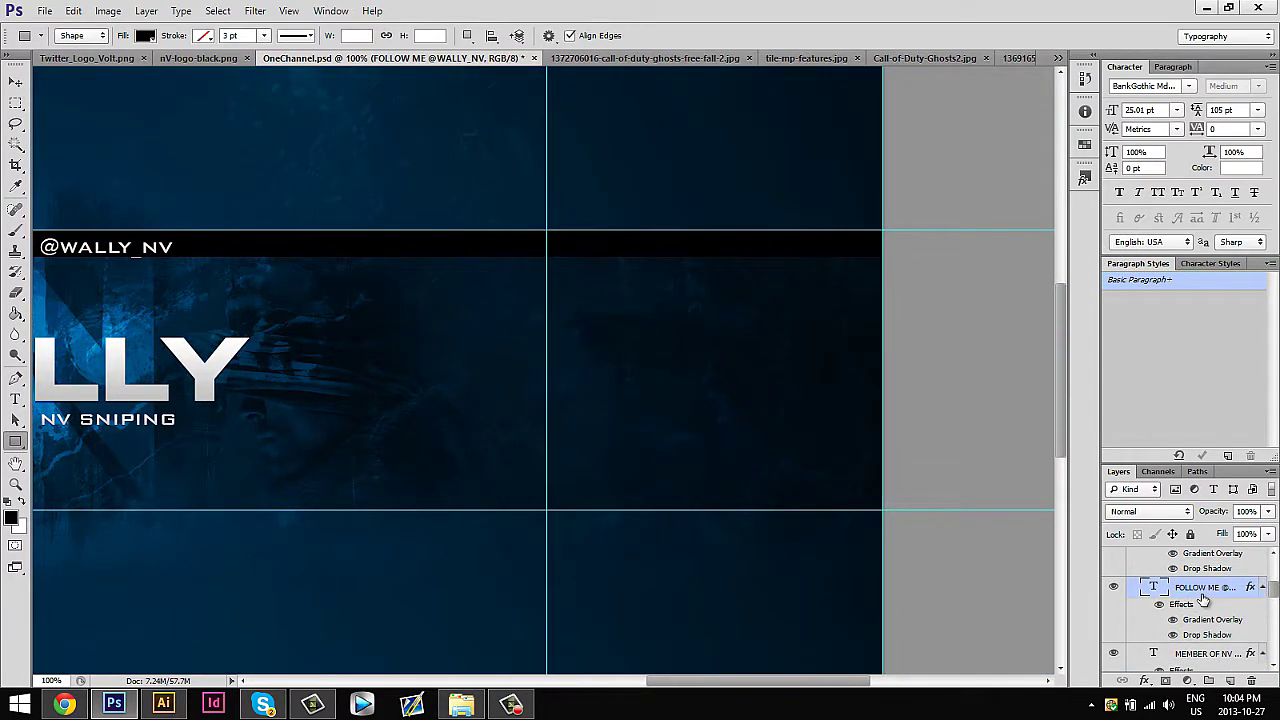
key("ctrl+minus")
key("ctrl+minus")
key("ctrl+minus")
key("ctrl+plus")
key("ctrl+plus")
left_click(15, 84)
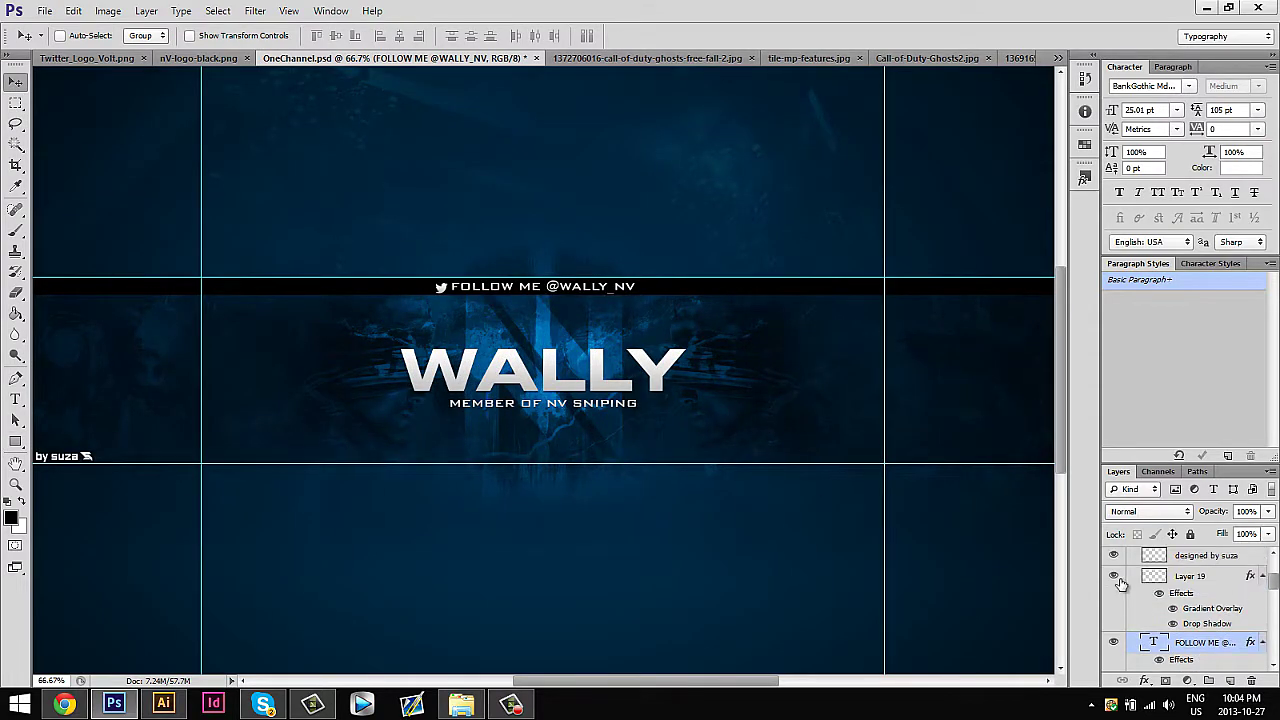
key("ctrl+plus")
scroll(1190, 600, "down", 3)
left_click(1182, 626)
key("shift+alt+o")
left_click_drag(1267, 511, 1228, 535)
Step: Select Layer 17 and open the layer options for the dark bar
left_click(1190, 651)
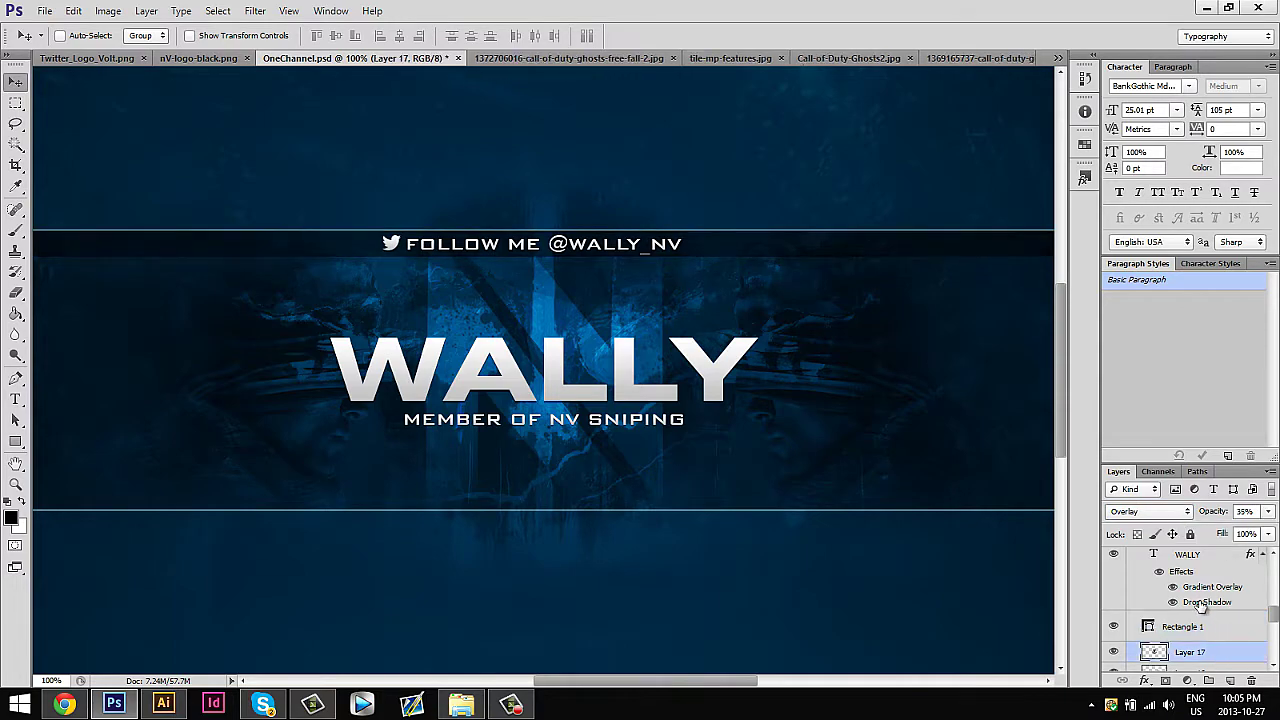
key("ctrl+minus")
scroll(108, 293, "left", 5)
right_click(366, 466)
right_click(1210, 640)
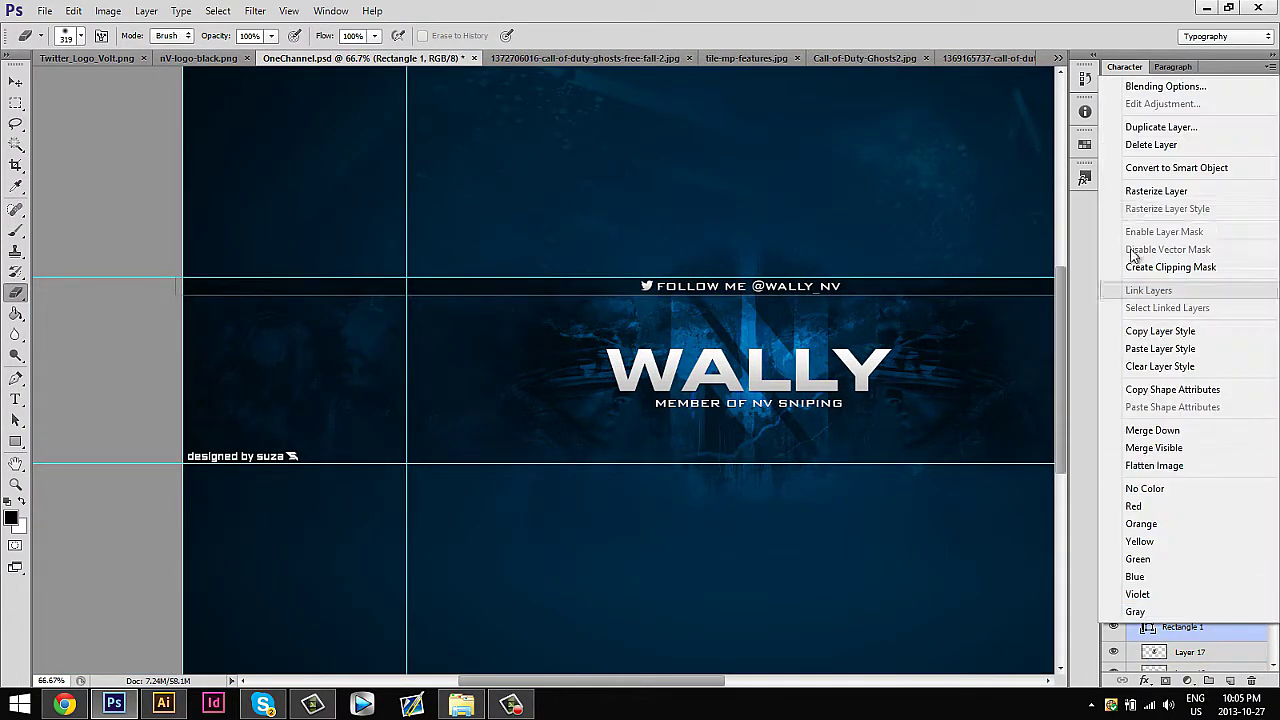
scroll(700, 450, "right", 5)
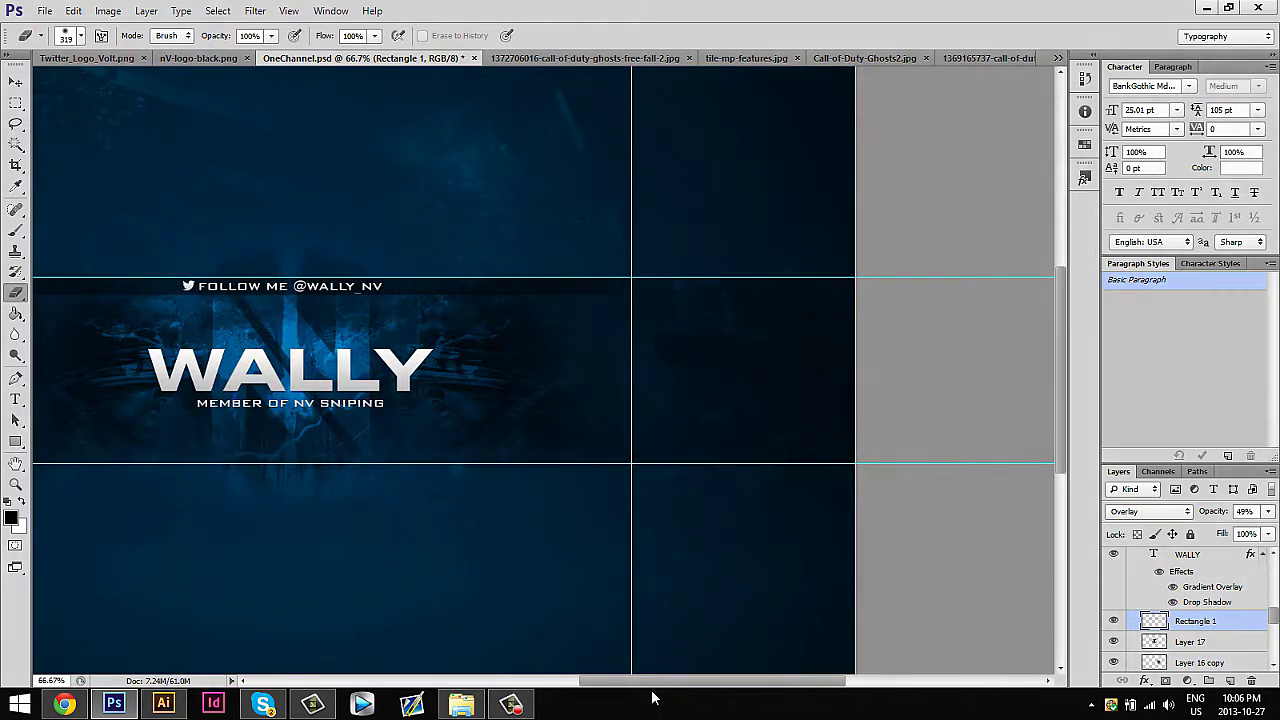